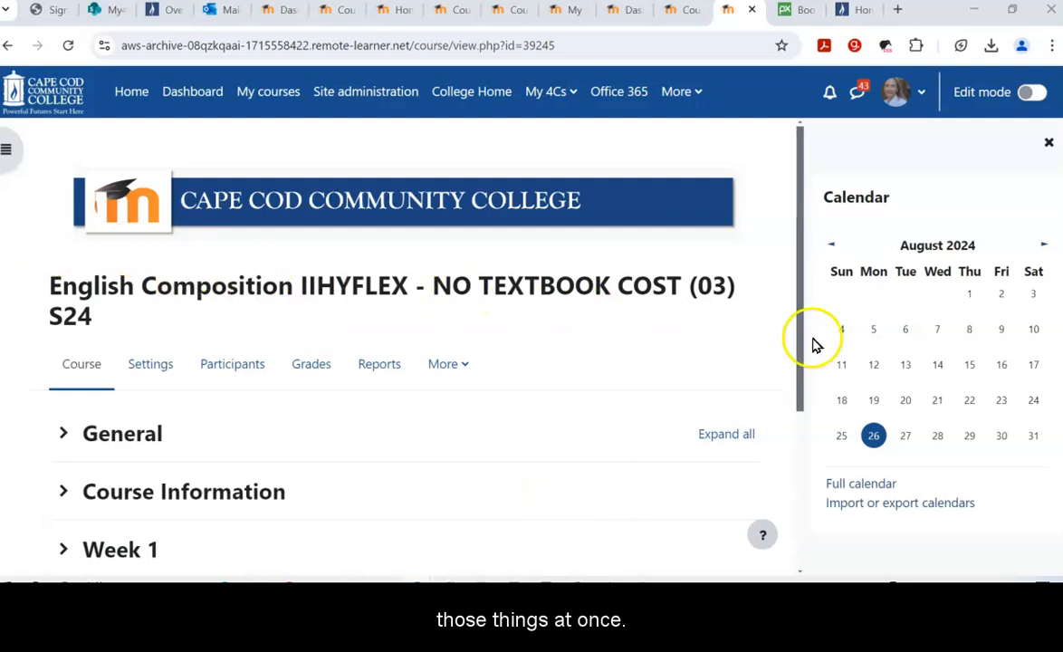
Step: Close the calendar panel, open the course index, and expand General to show Announcements
click(1048, 148)
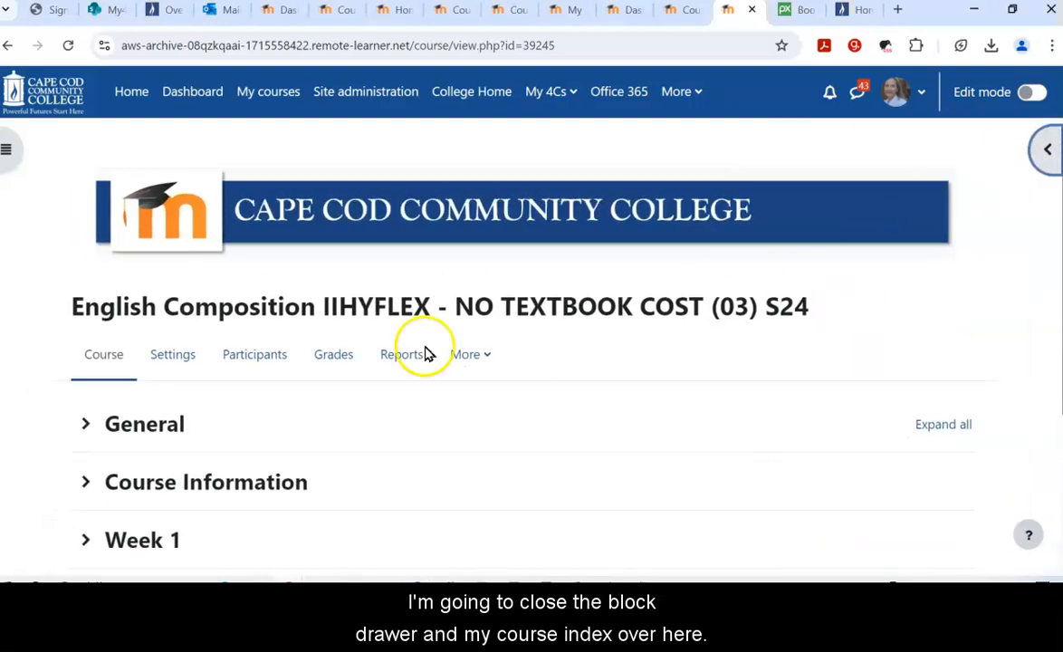
click(14, 151)
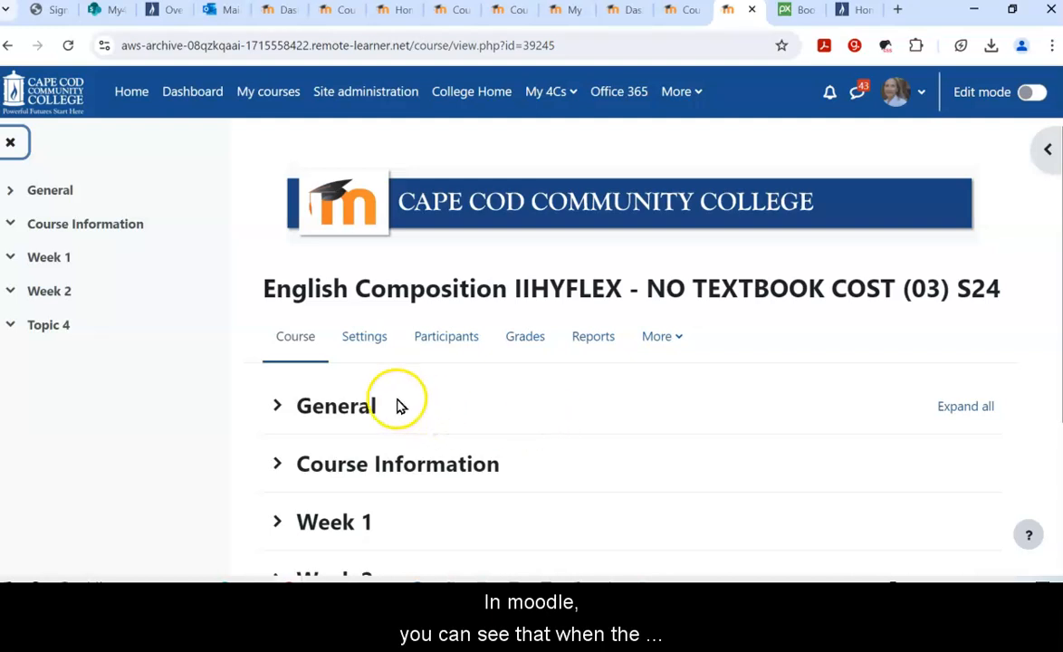
click(278, 408)
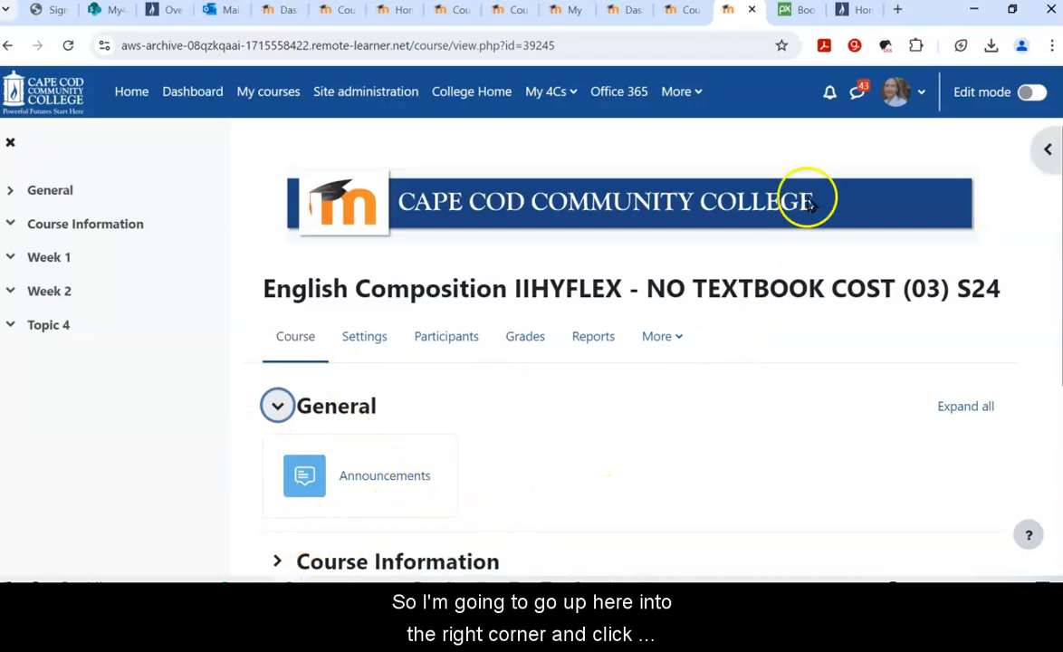
Step: Turn course editing on, off to compare the views, then on again
click(1030, 94)
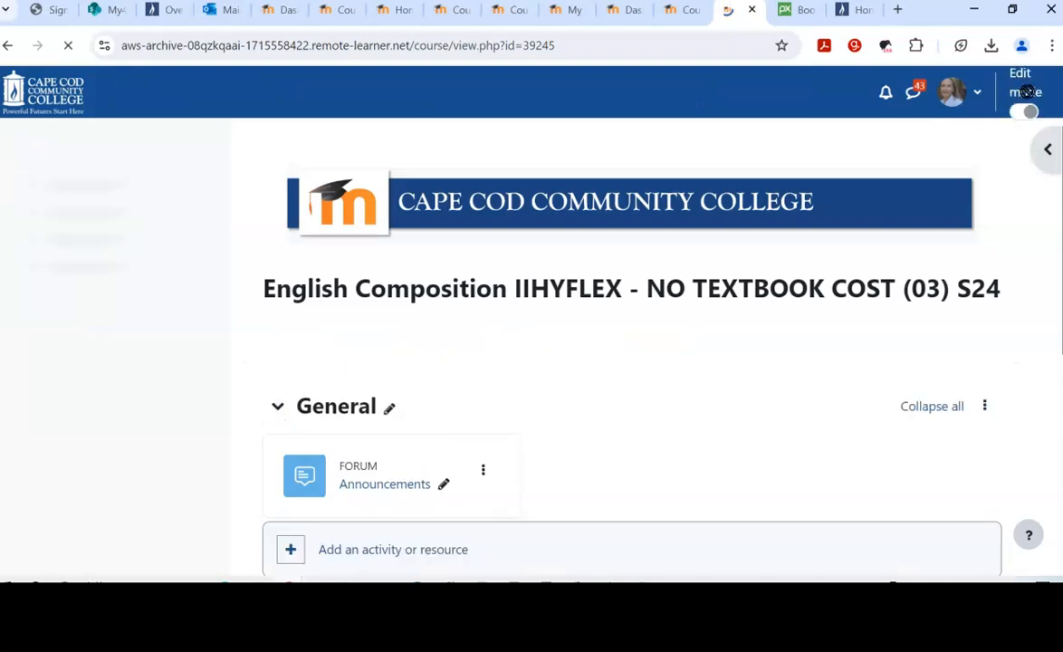
scroll(548, 449, down, 2)
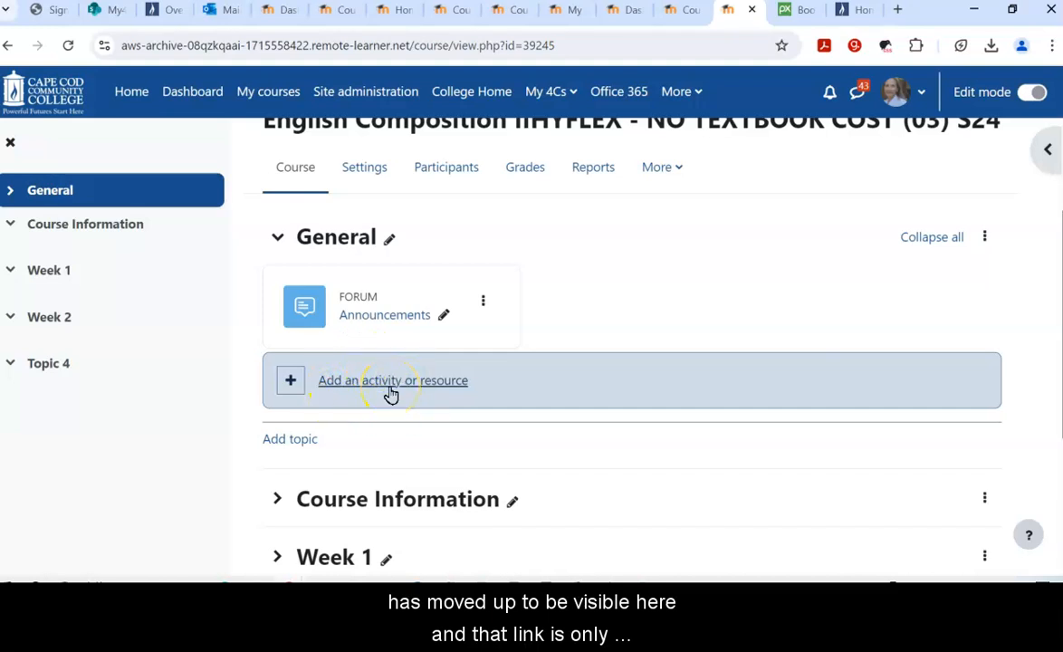
click(1038, 93)
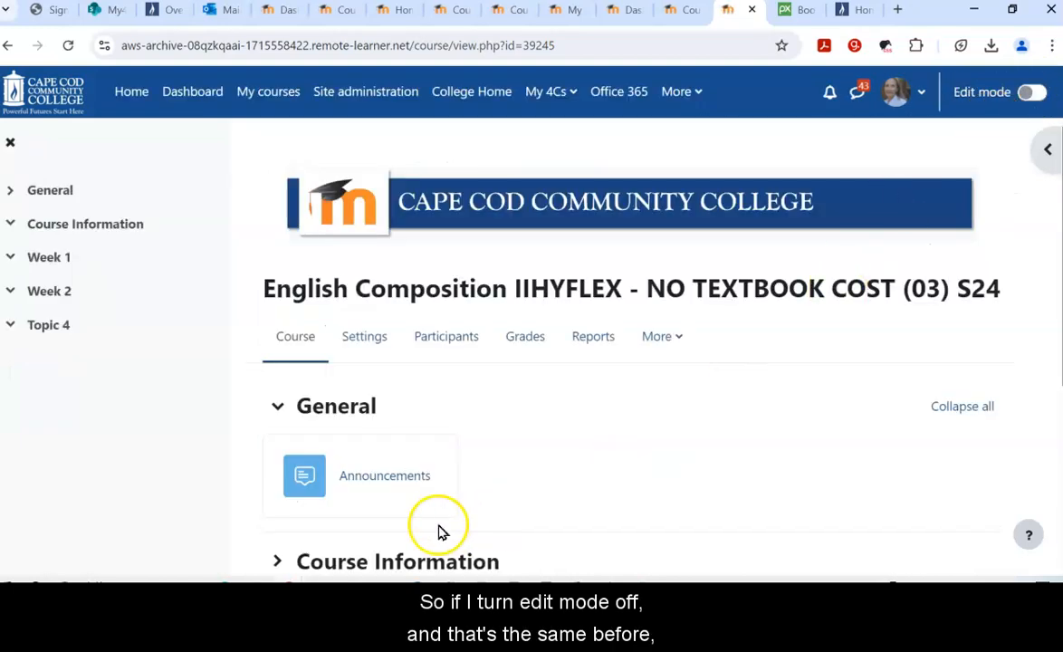
scroll(584, 458, down, 2)
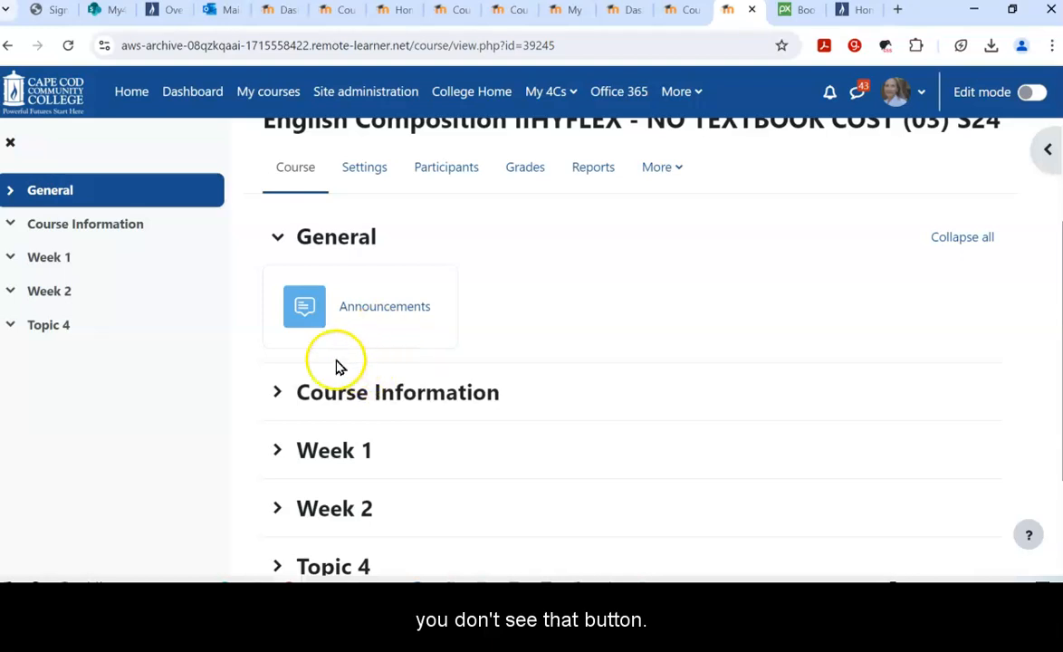
click(1030, 94)
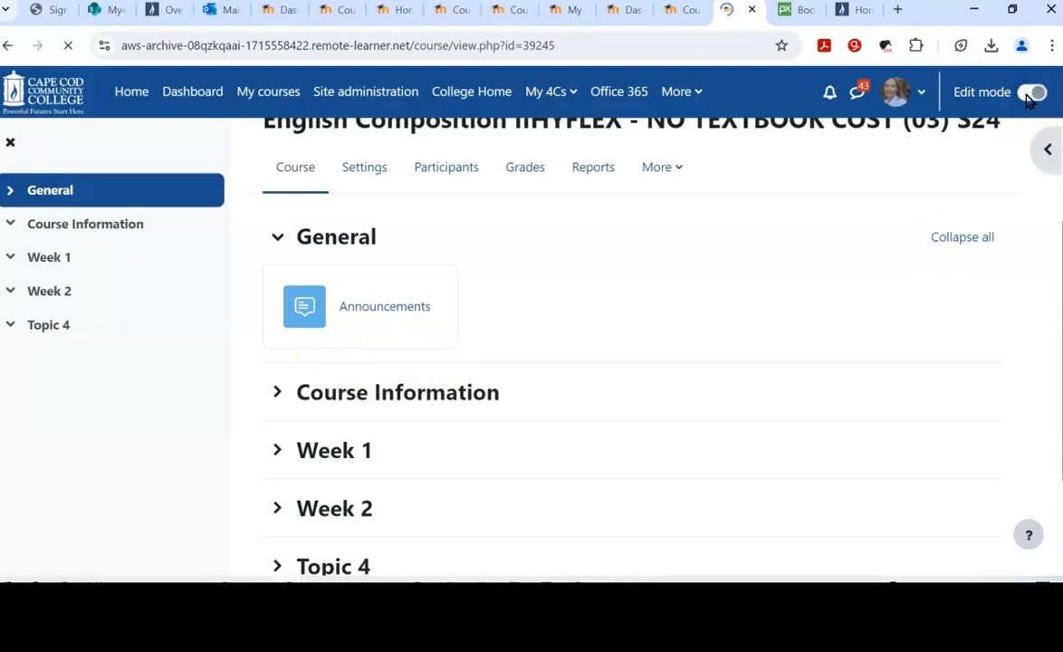
scroll(641, 399, down, 2)
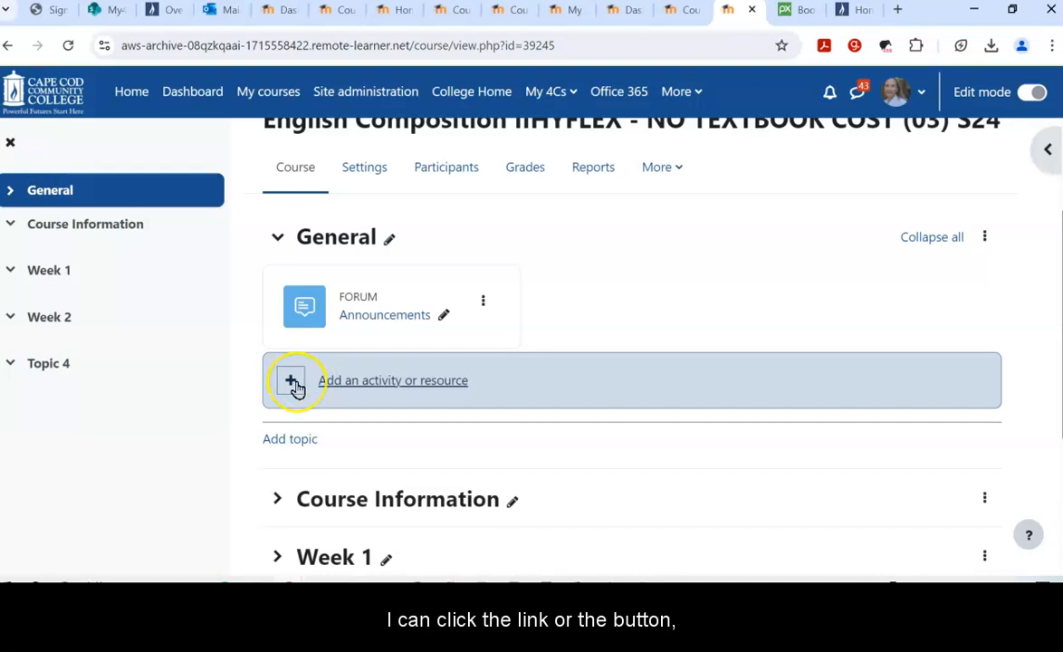
Step: Open the activity chooser for General on the All list and scroll to Text and media area
click(292, 382)
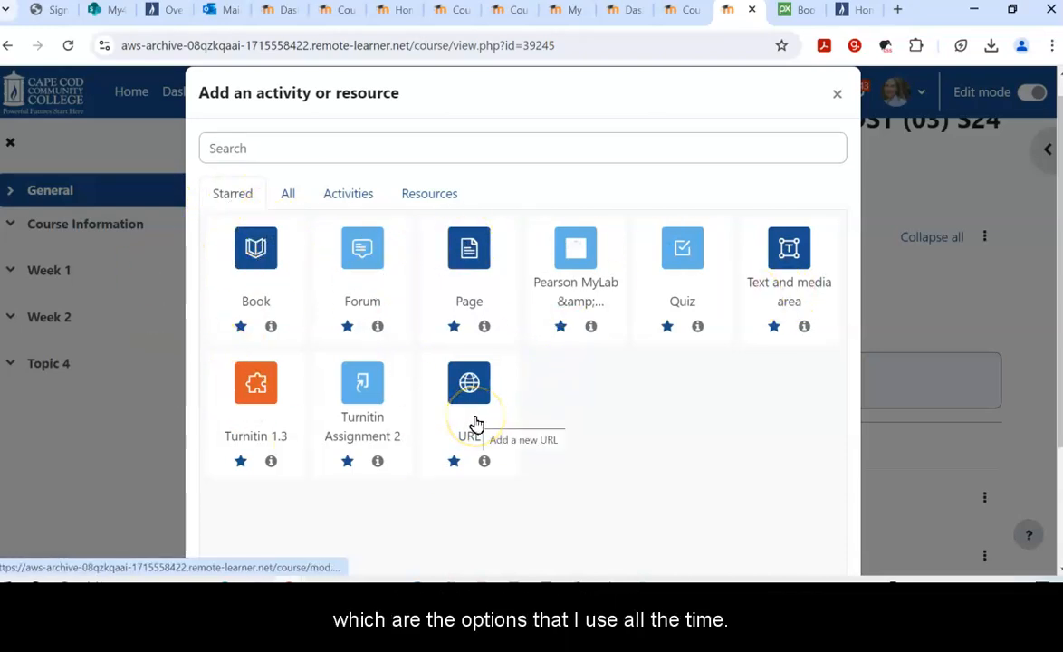
click(290, 194)
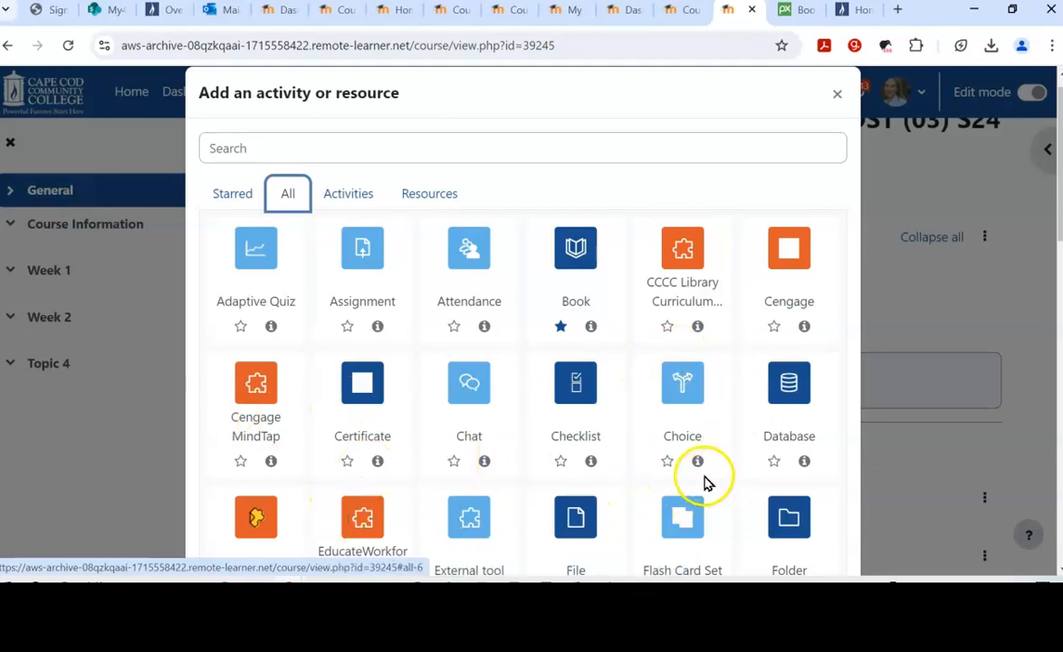
scroll(671, 478, down, 3)
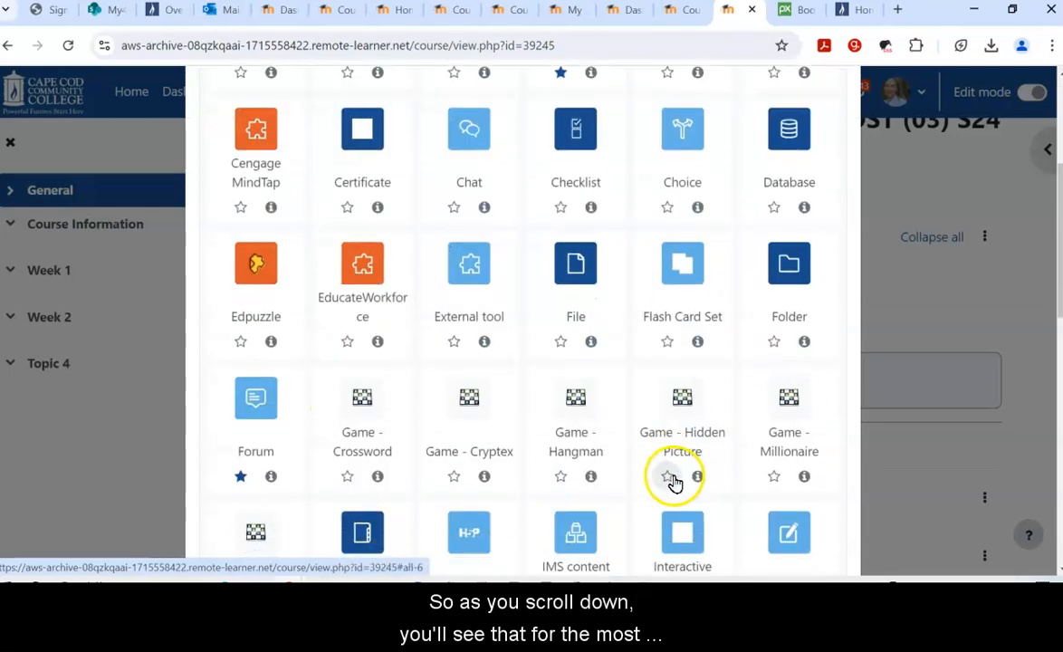
scroll(675, 485, down, 3)
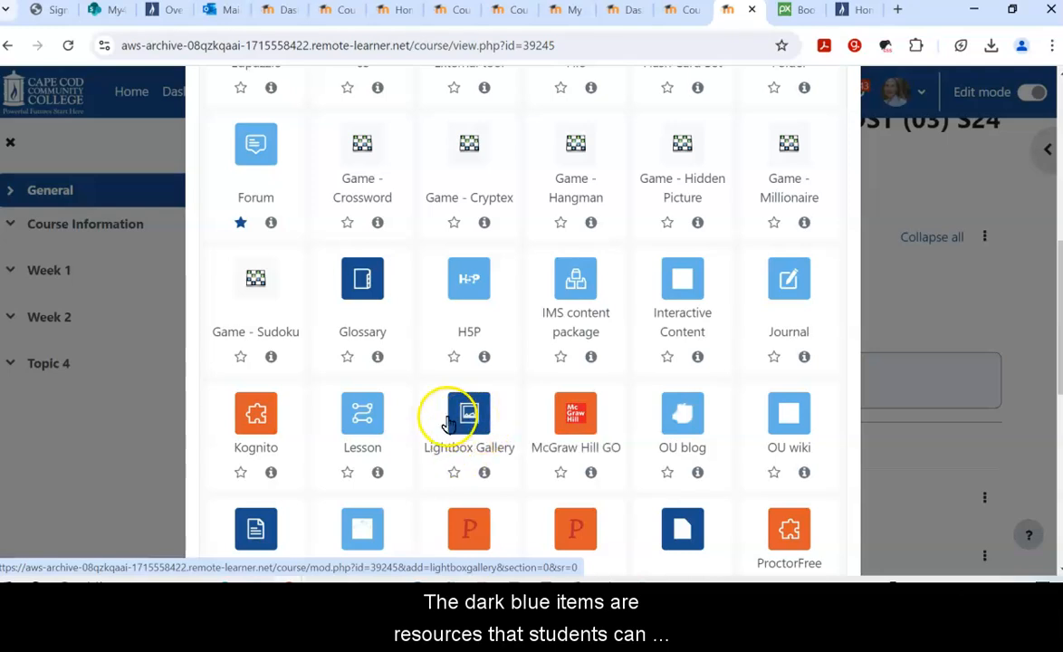
scroll(451, 420, down, 2)
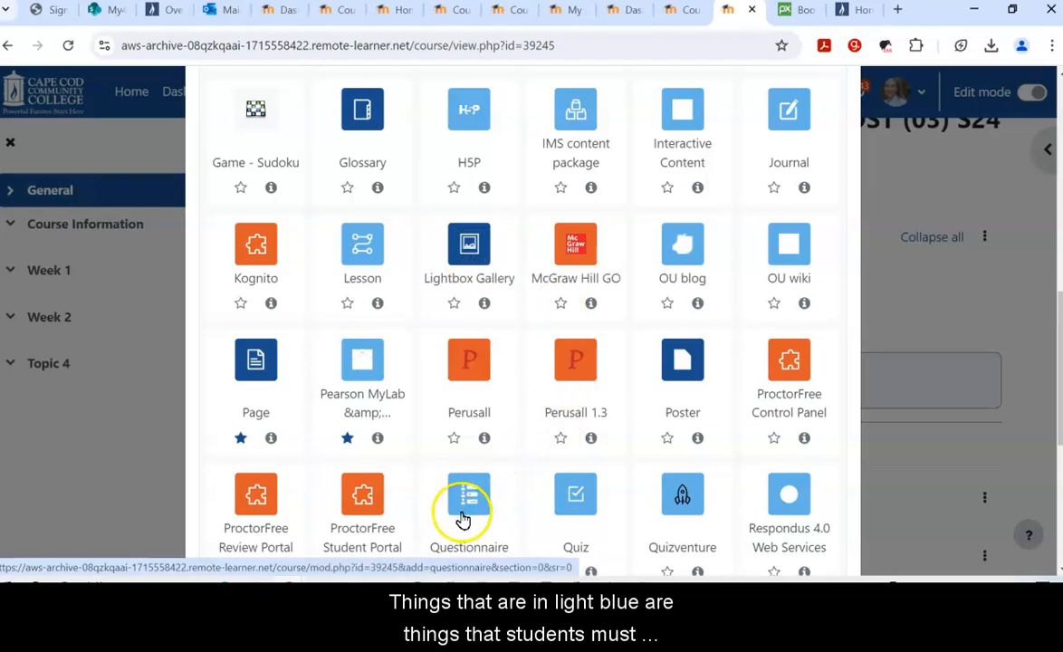
scroll(480, 489, down, 2)
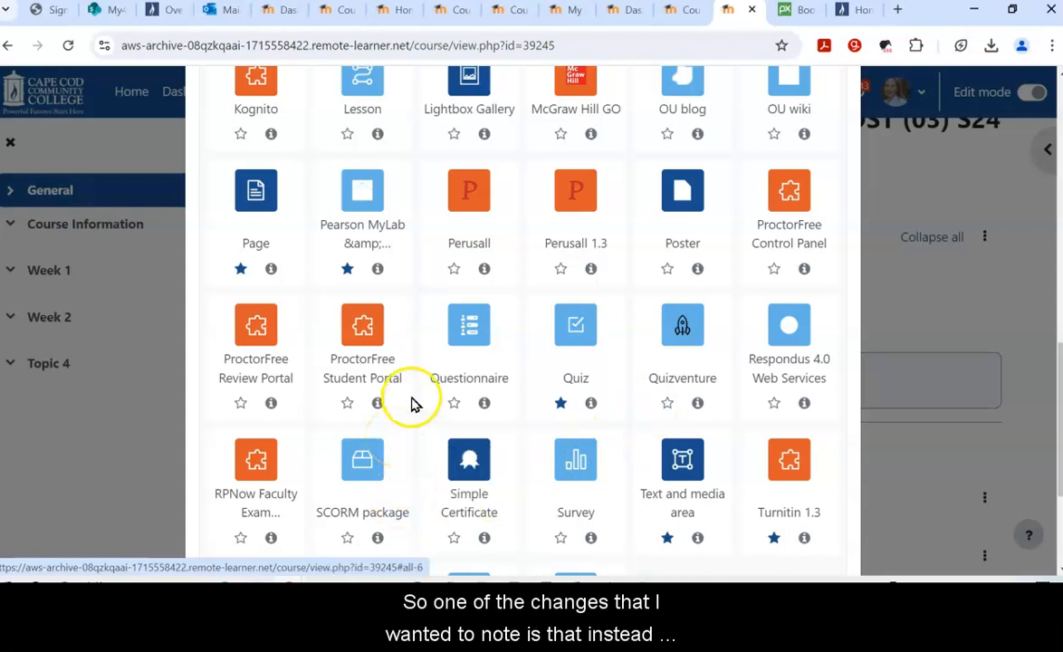
click(664, 477)
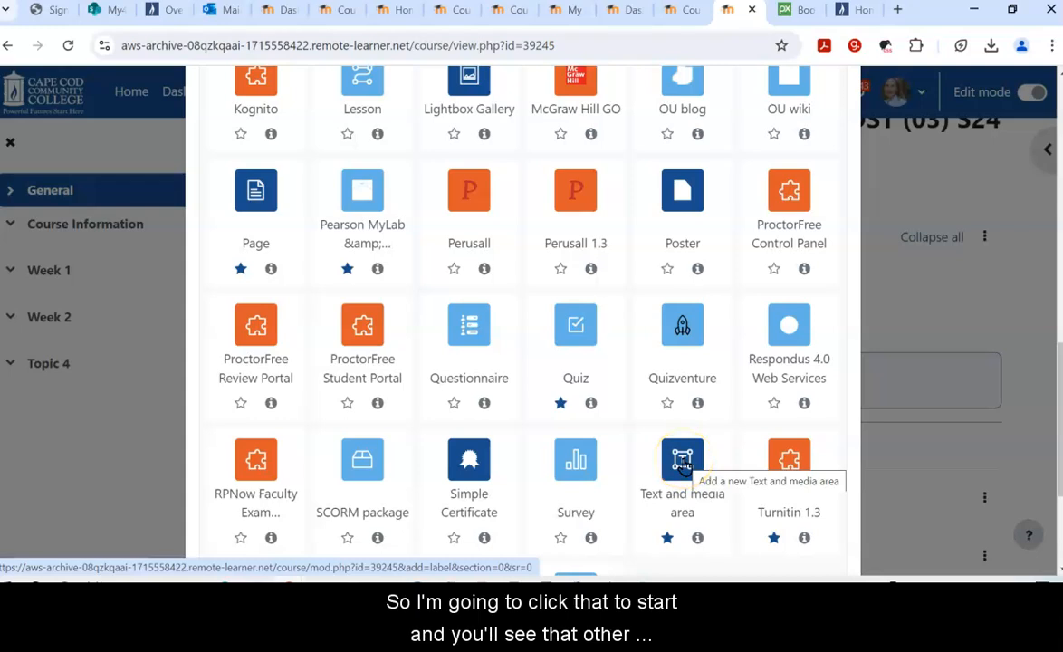
Step: Add a Text and media area and type 'Sample Label' lines into its text box
click(684, 464)
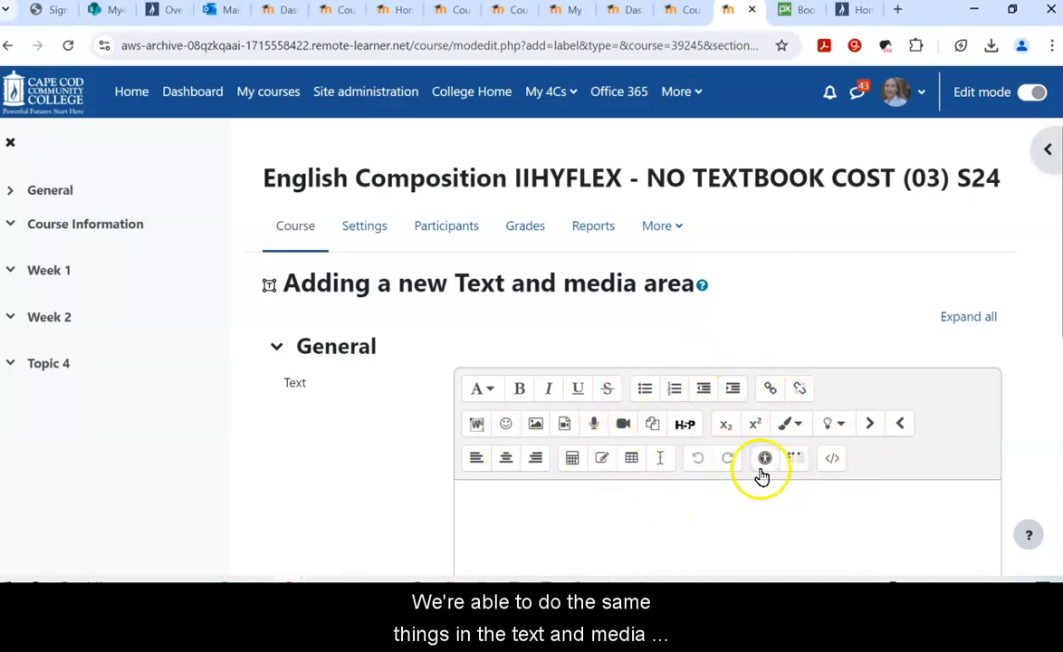
scroll(719, 419, down, 1)
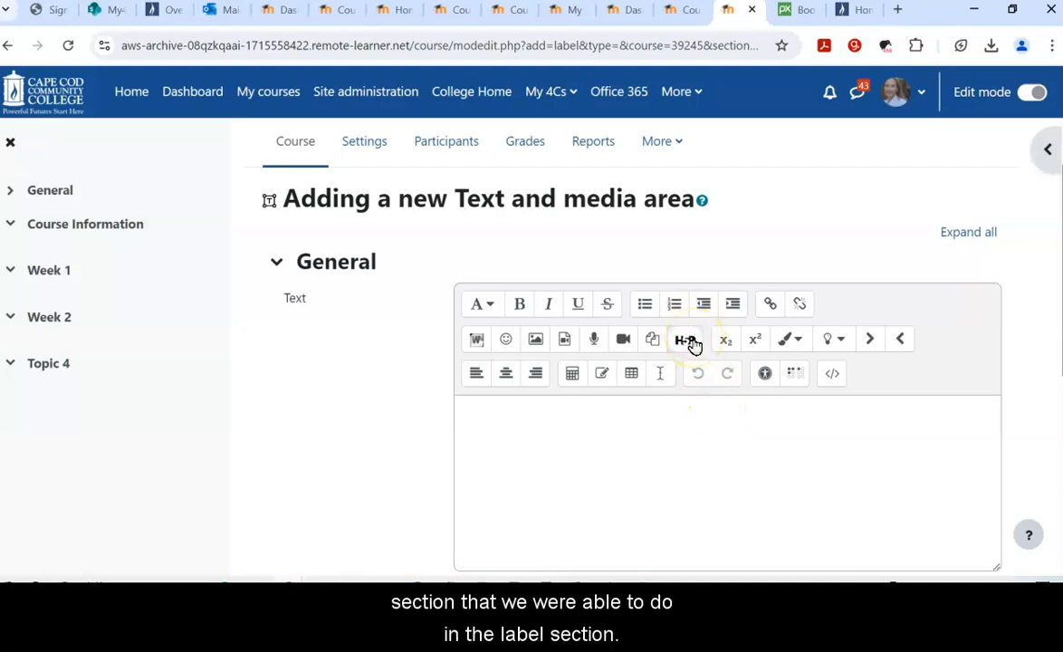
click(574, 415)
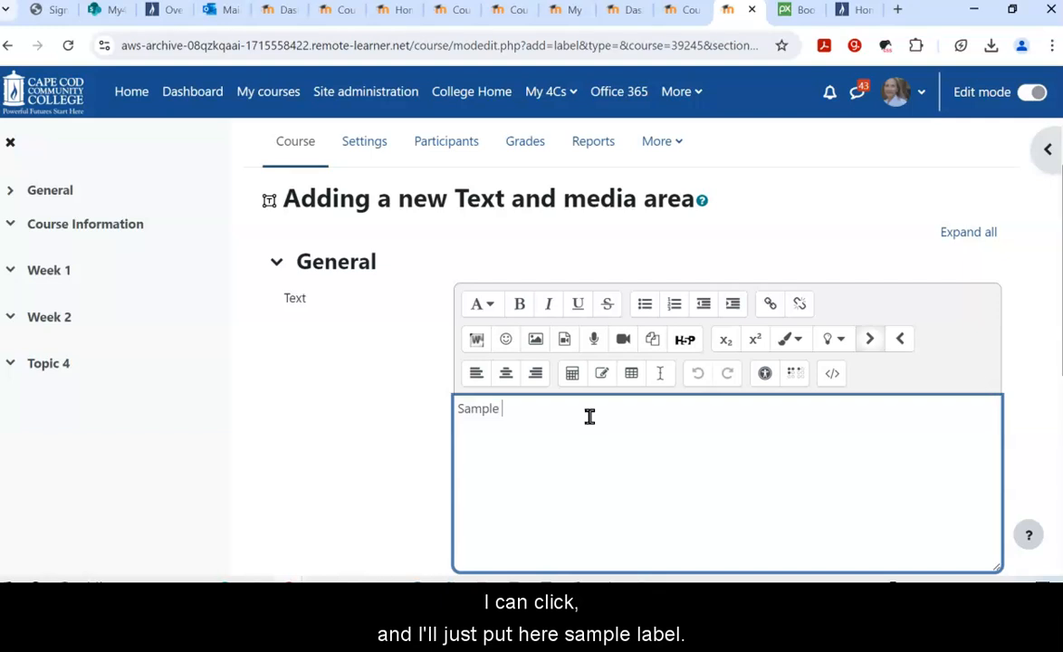
text(Sample Label)
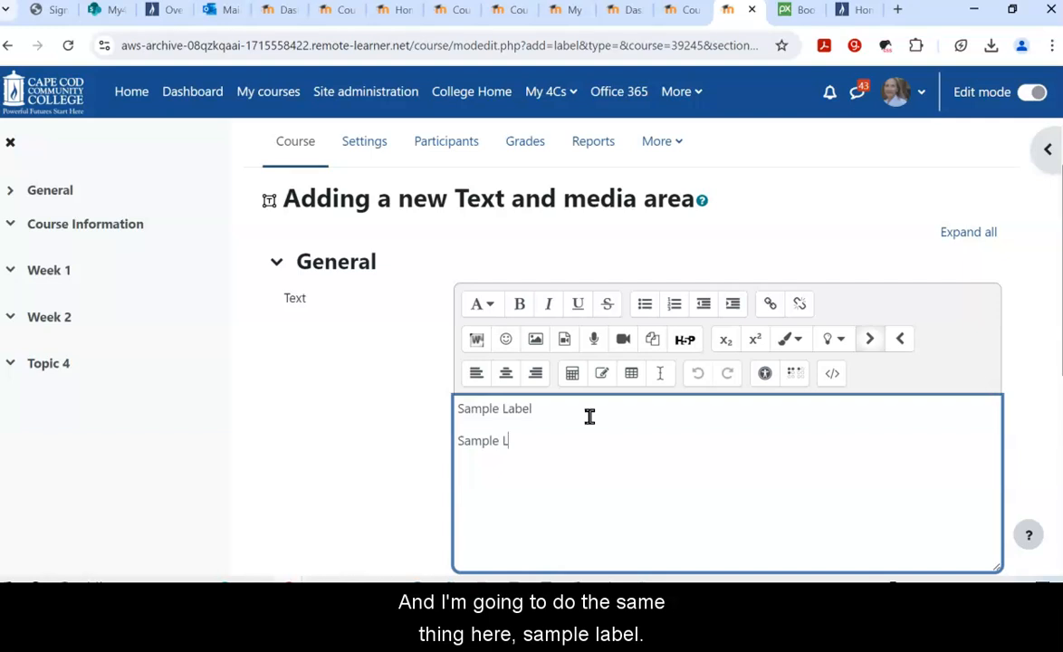
text( Sa)
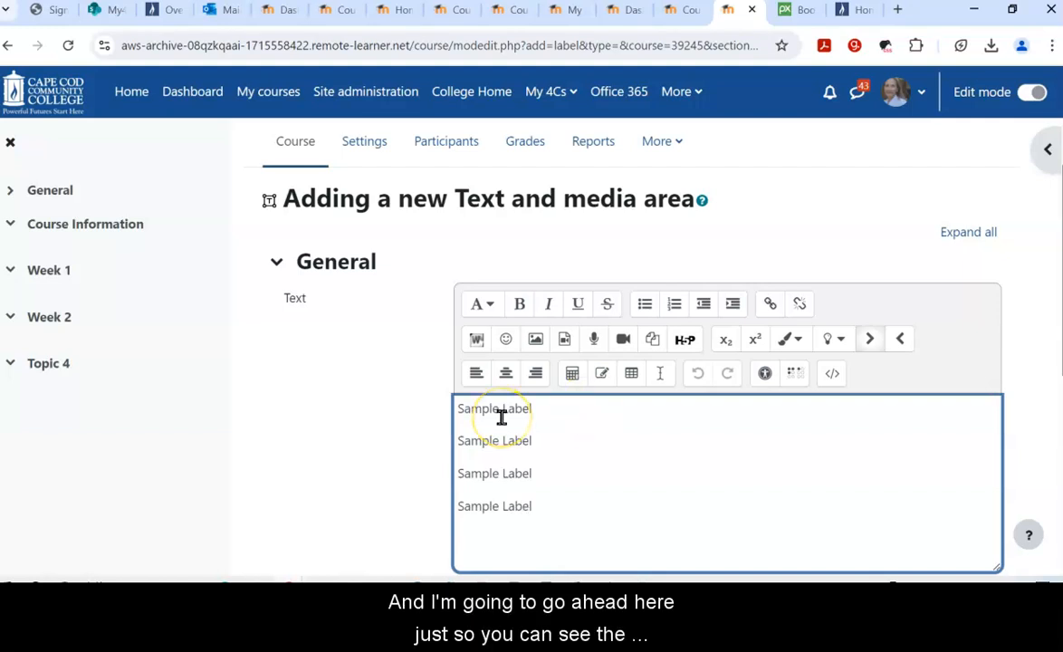
Step: Style the first three Sample Label lines as large, medium and small headings
drag(535, 411, 460, 408)
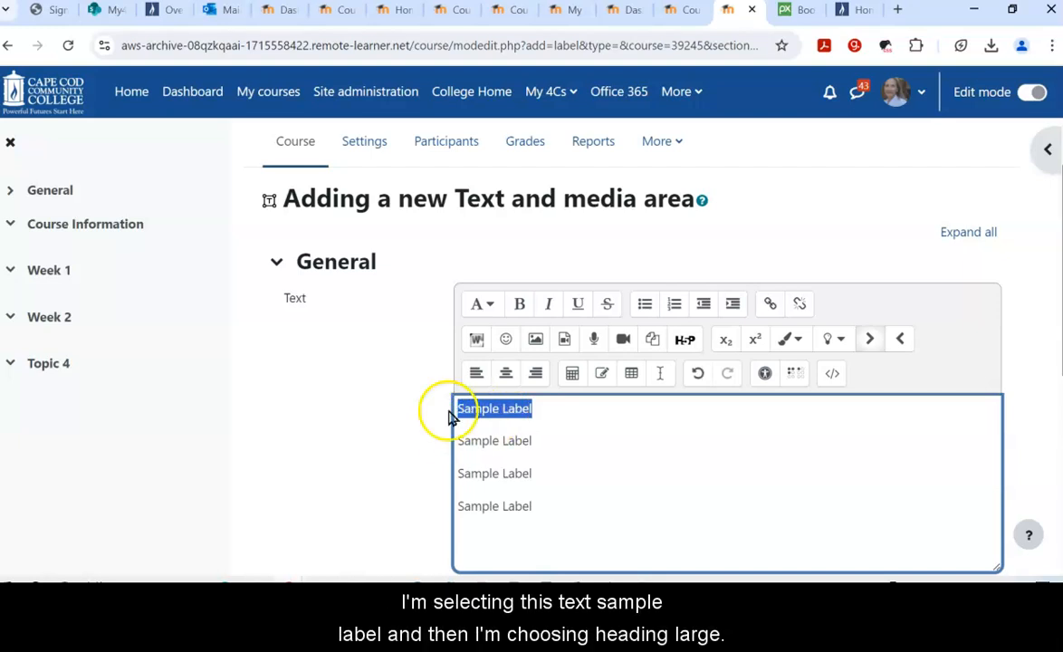
click(490, 305)
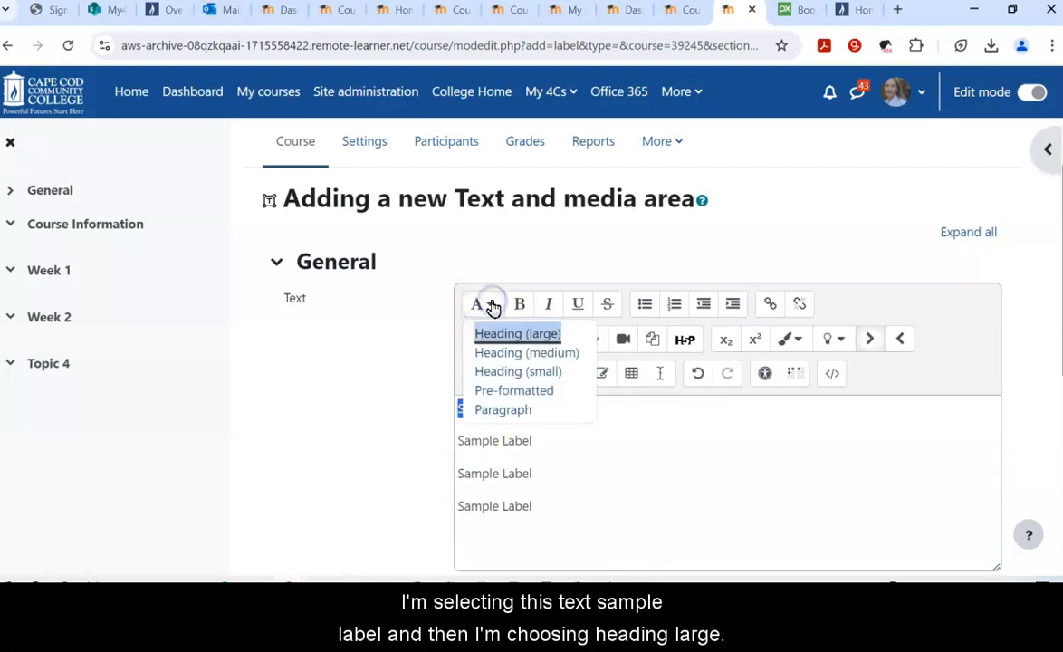
click(498, 337)
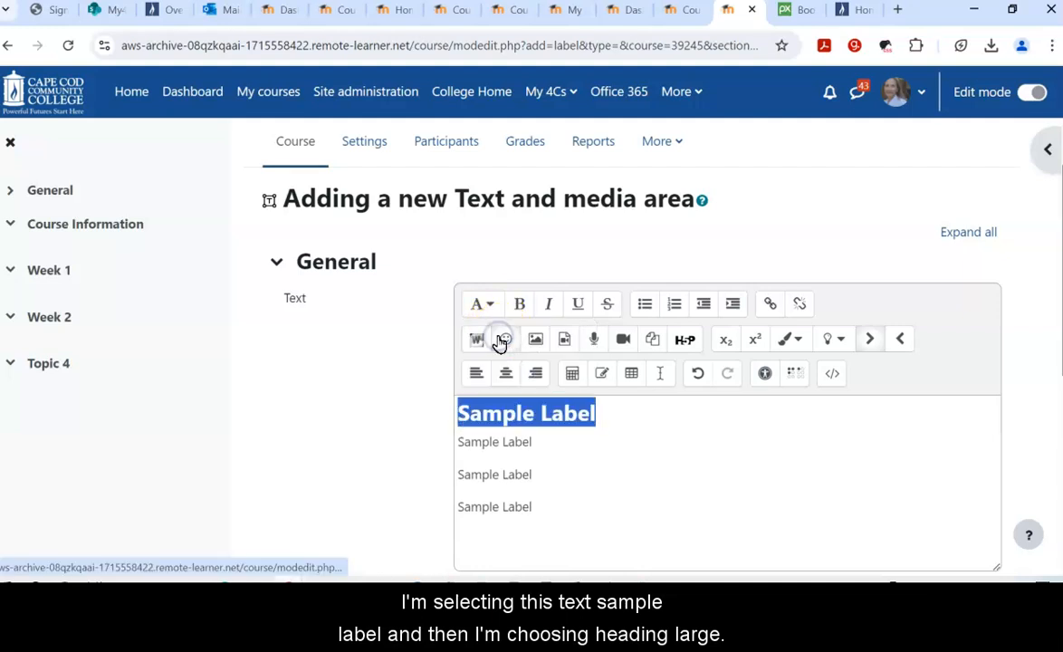
drag(541, 443, 451, 446)
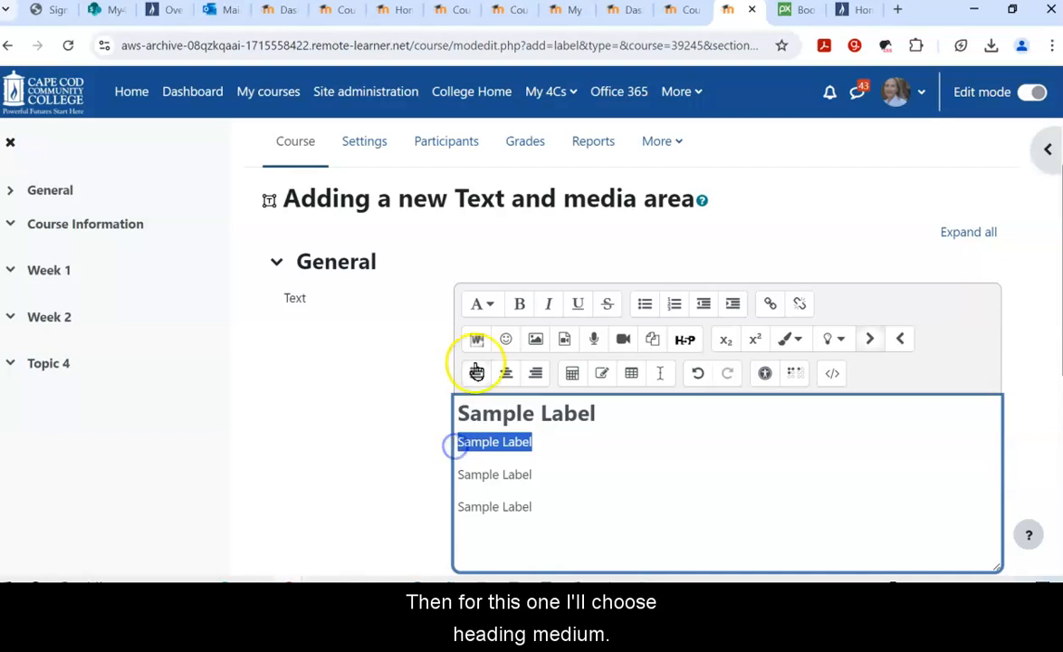
click(490, 305)
click(511, 354)
click(536, 471)
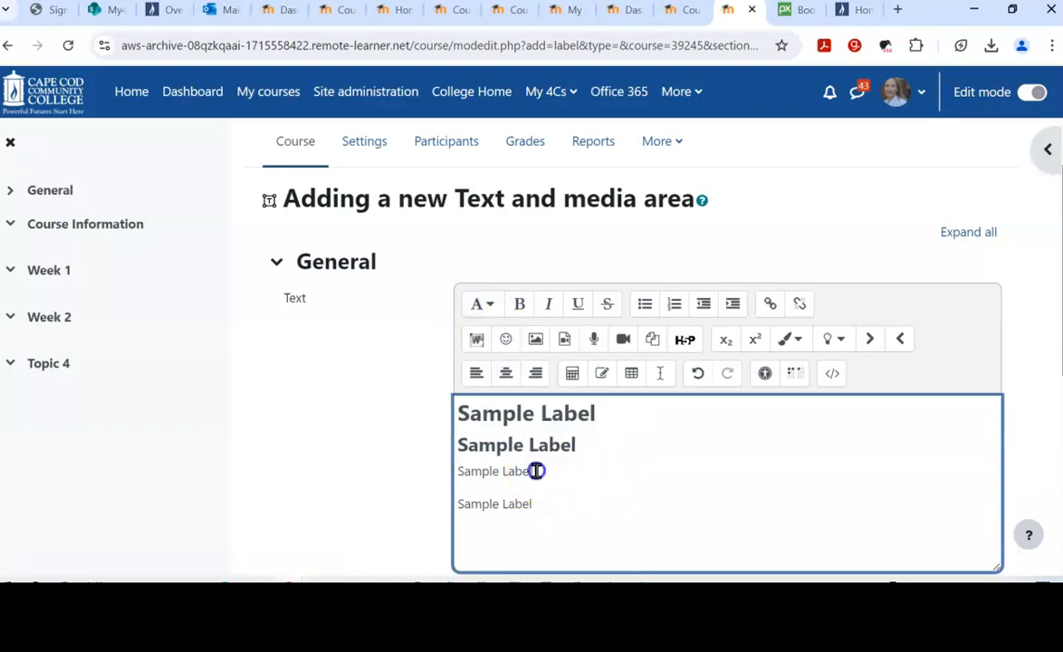
drag(537, 471, 456, 470)
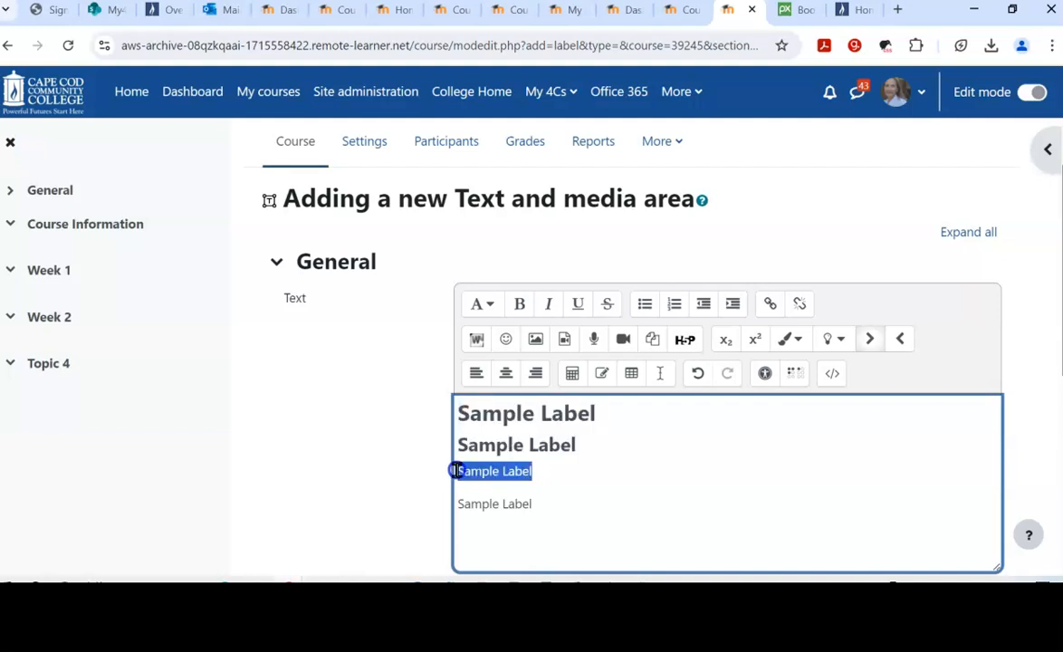
click(490, 304)
click(510, 372)
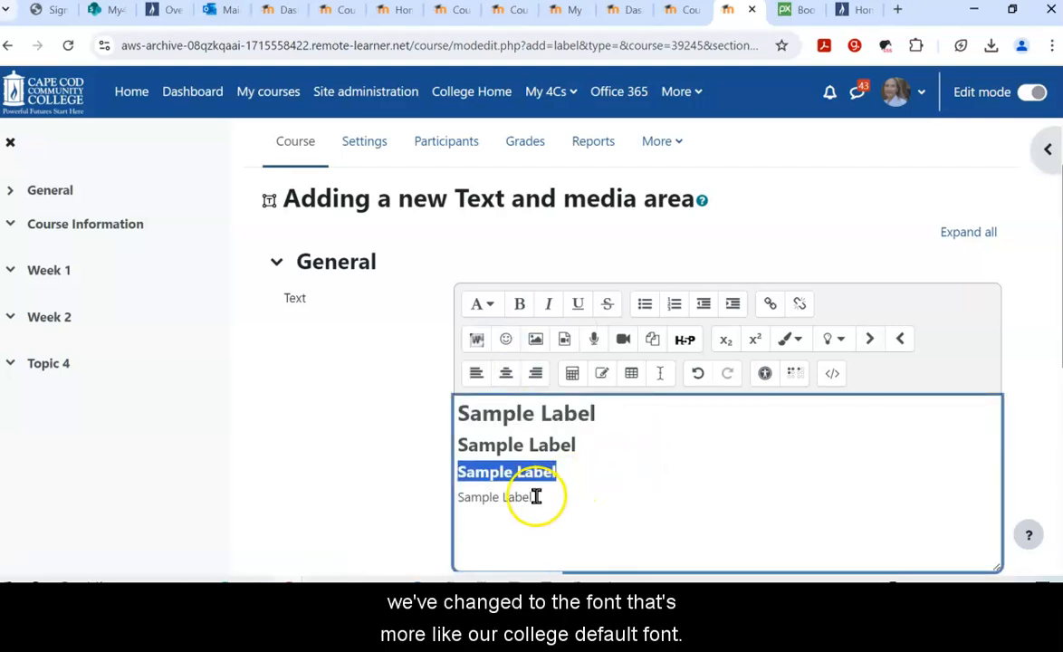
Step: Set the fourth Sample Label line to the Paragraph style
drag(537, 496, 461, 495)
click(488, 305)
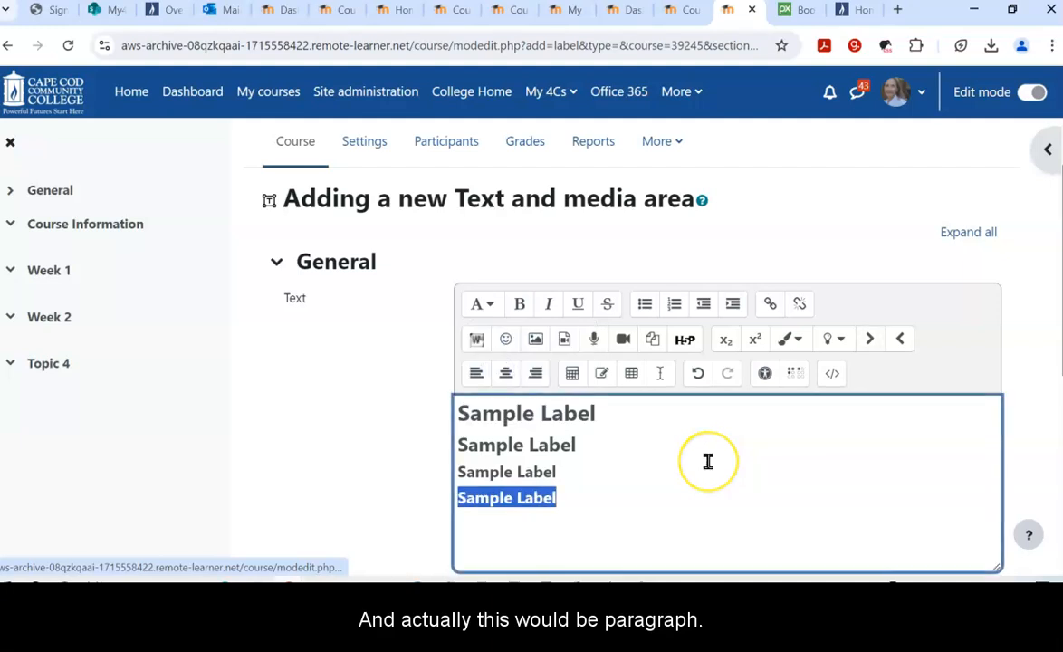
click(489, 309)
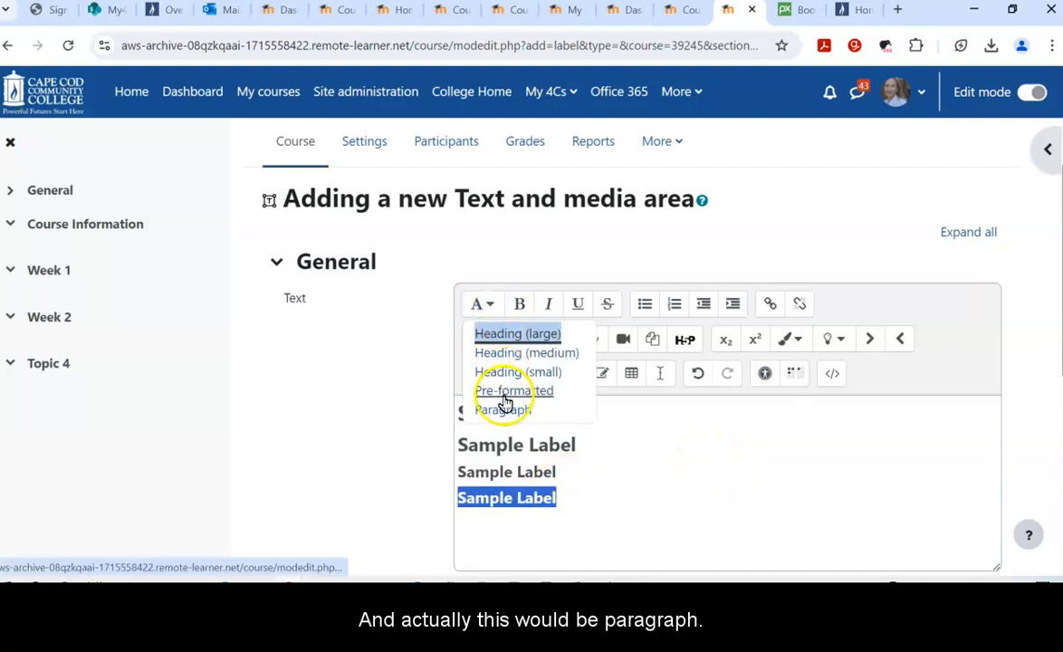
click(504, 409)
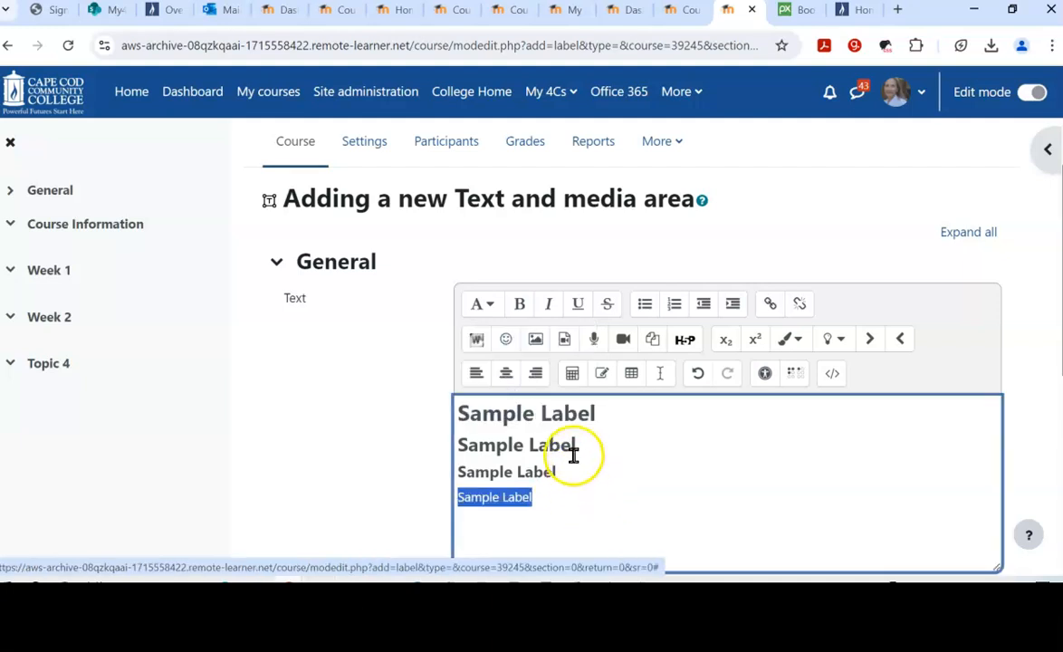
Step: Label the first two lines '- Heading large' and '- Heading medium'
click(598, 414)
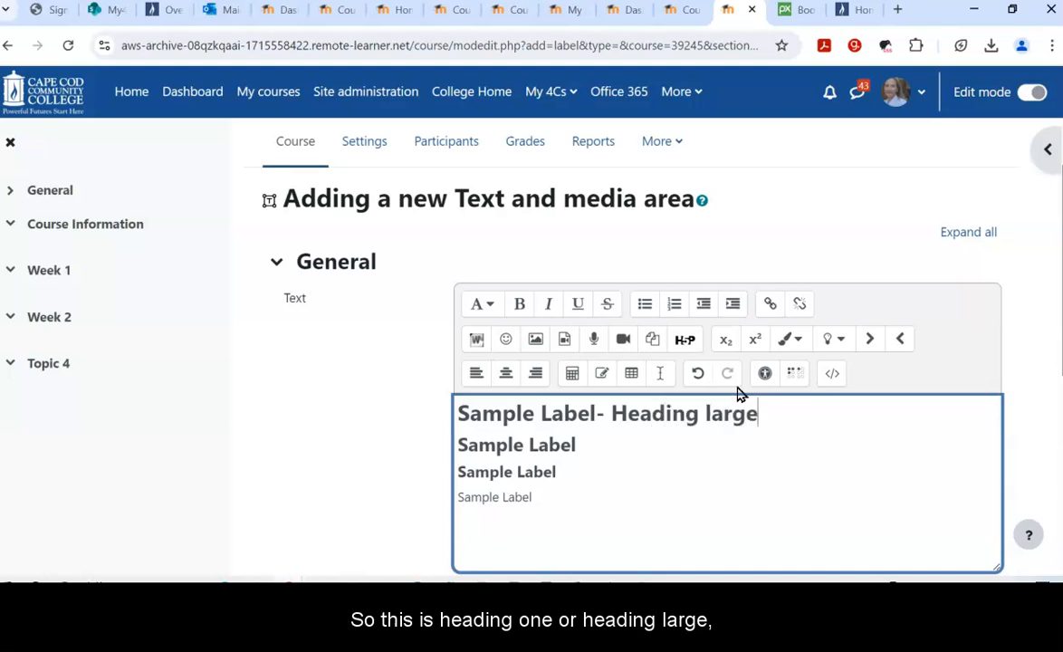
click(579, 441)
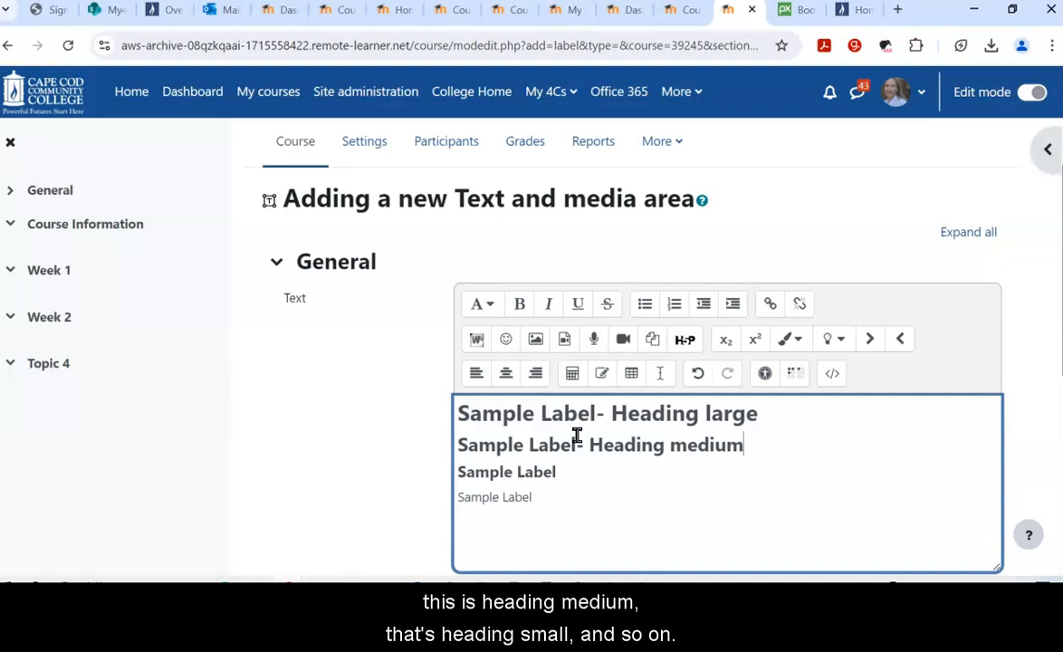
click(593, 424)
scroll(593, 424, up, 1)
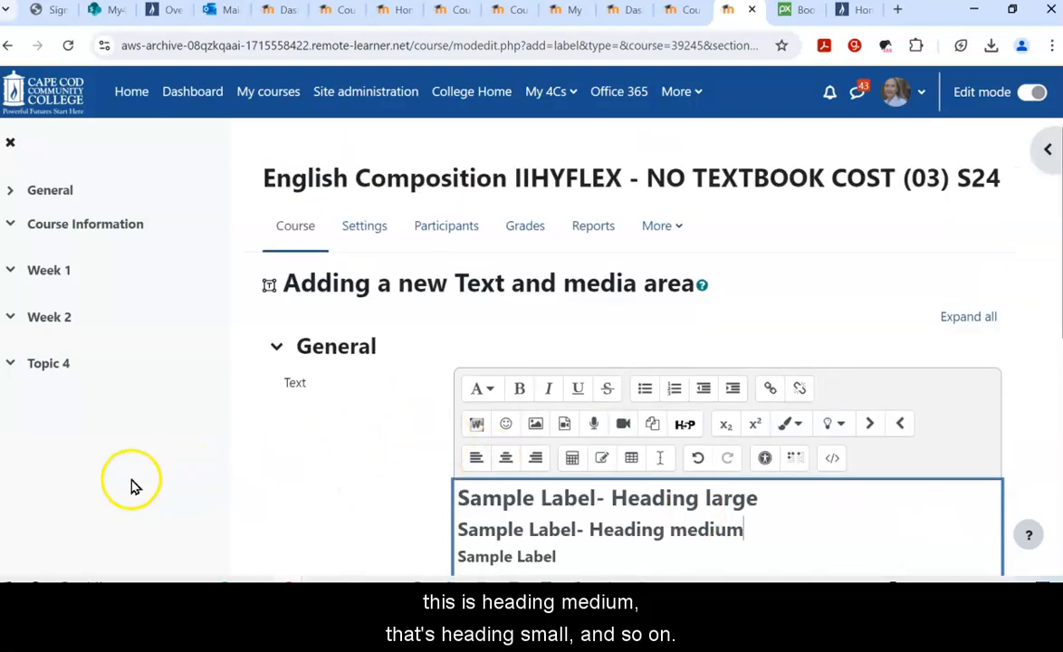
Step: Save the label and review its Heading large, medium, small and Paragraph lines in General
scroll(272, 462, down, 1)
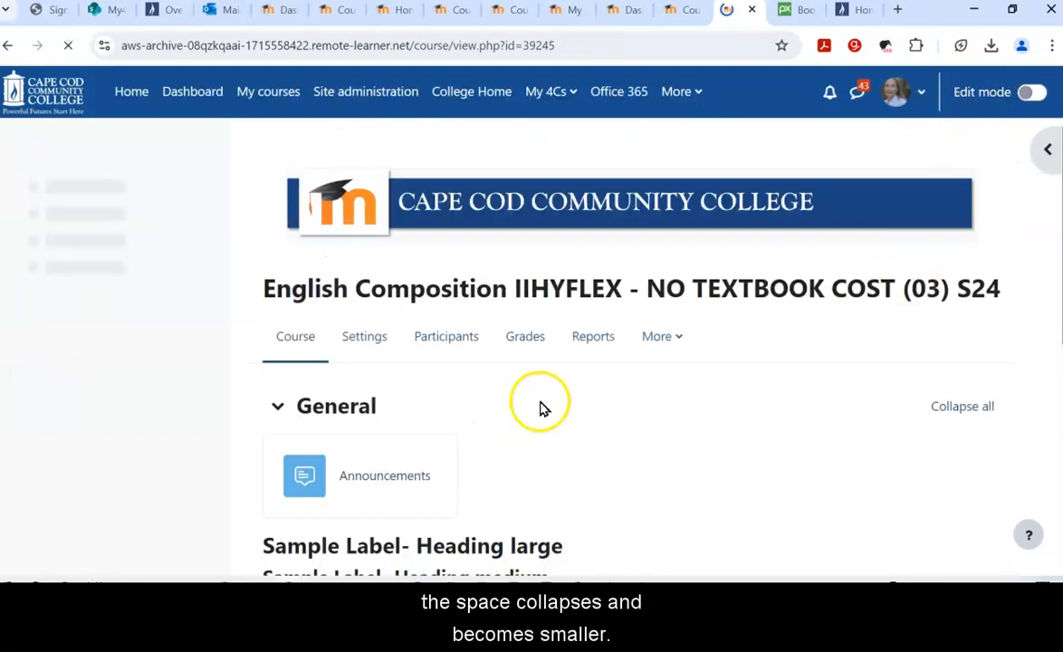
scroll(549, 399, down, 4)
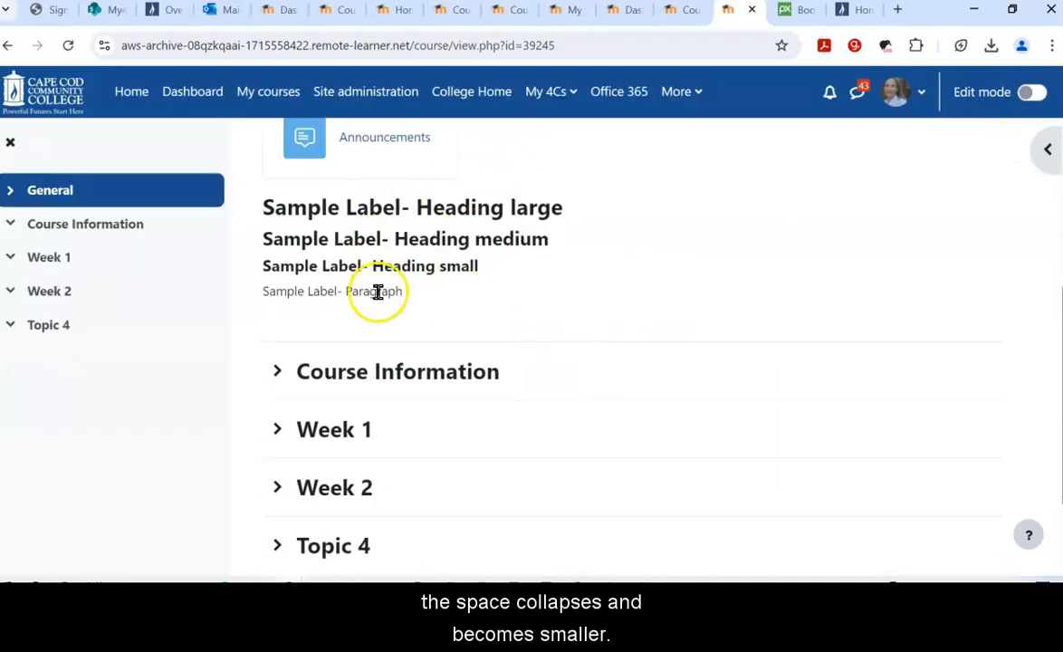
scroll(395, 335, up, 1)
scroll(395, 335, up, 3)
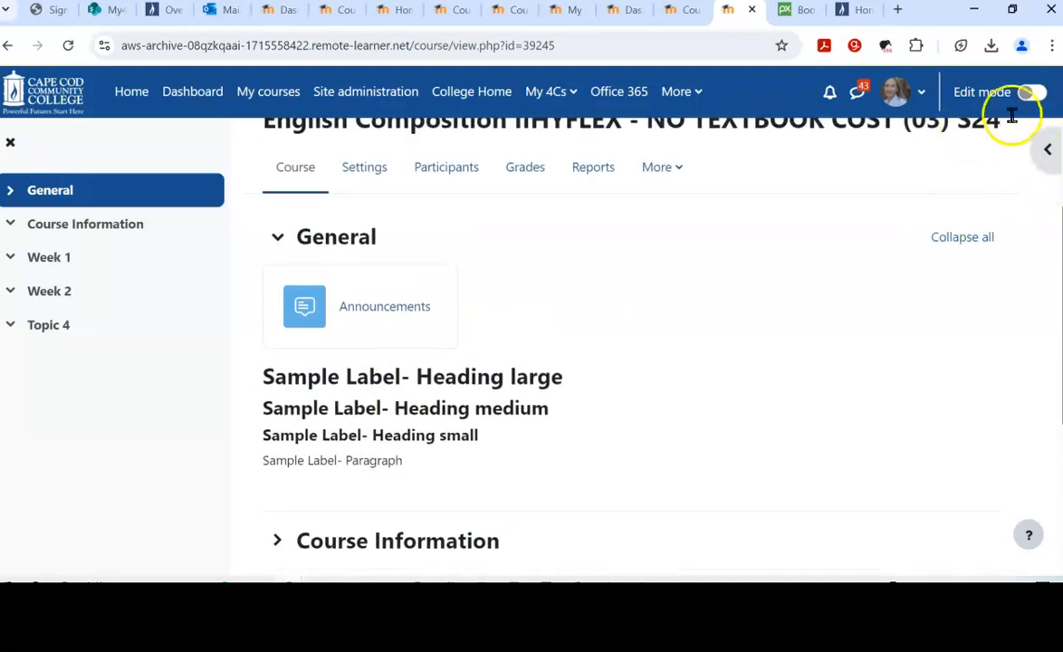
Step: Turn editing on, indent the Sample Label with Move right, and open the activity chooser
click(1029, 91)
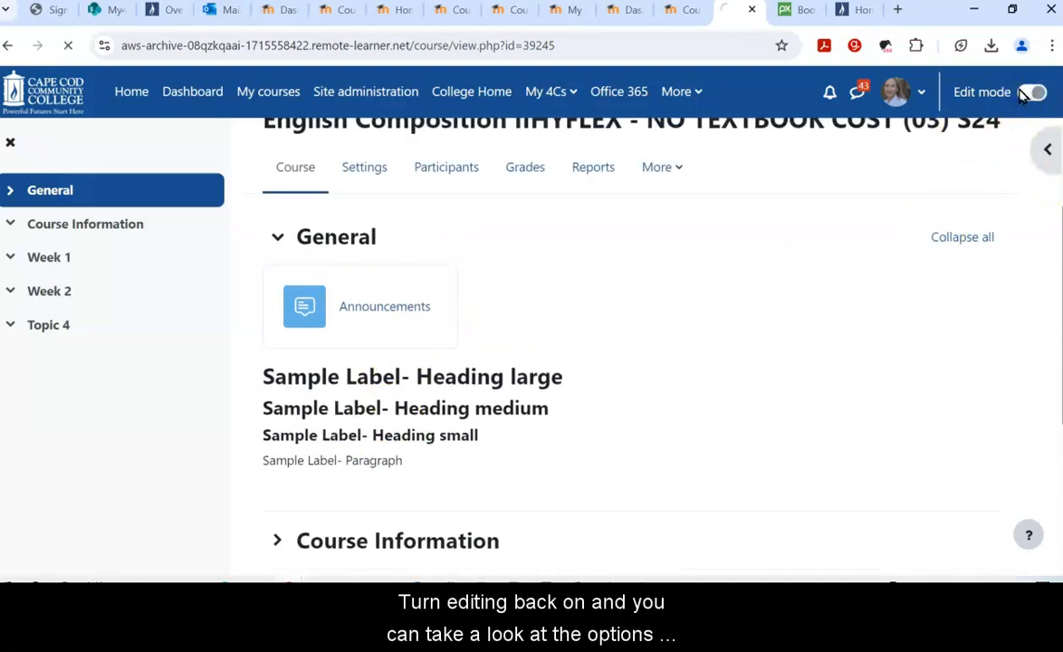
scroll(764, 379, down, 5)
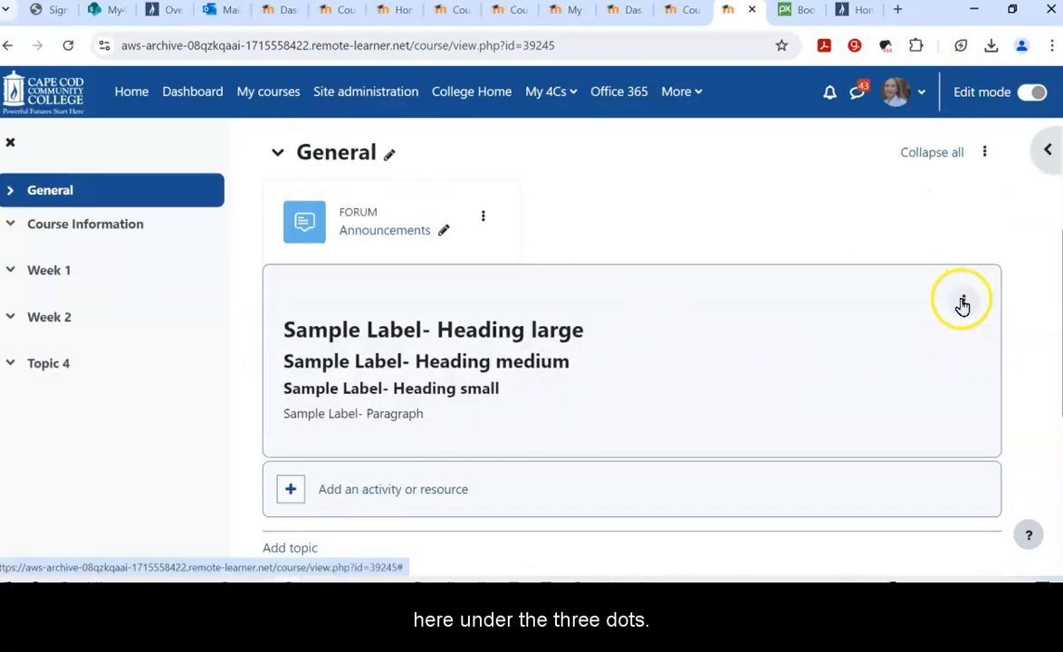
click(963, 302)
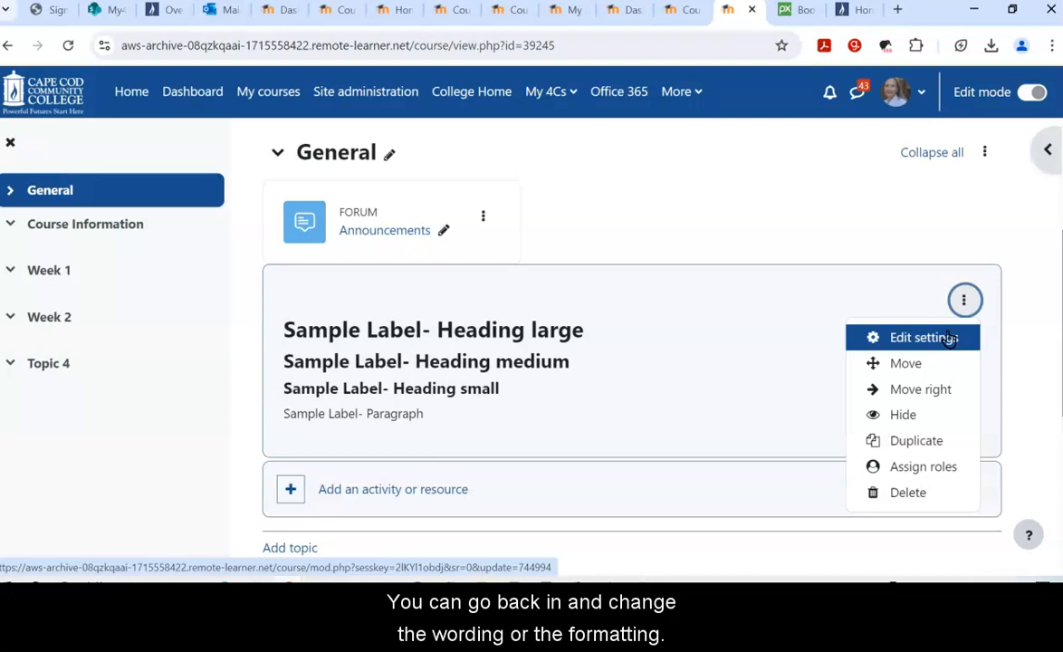
click(937, 400)
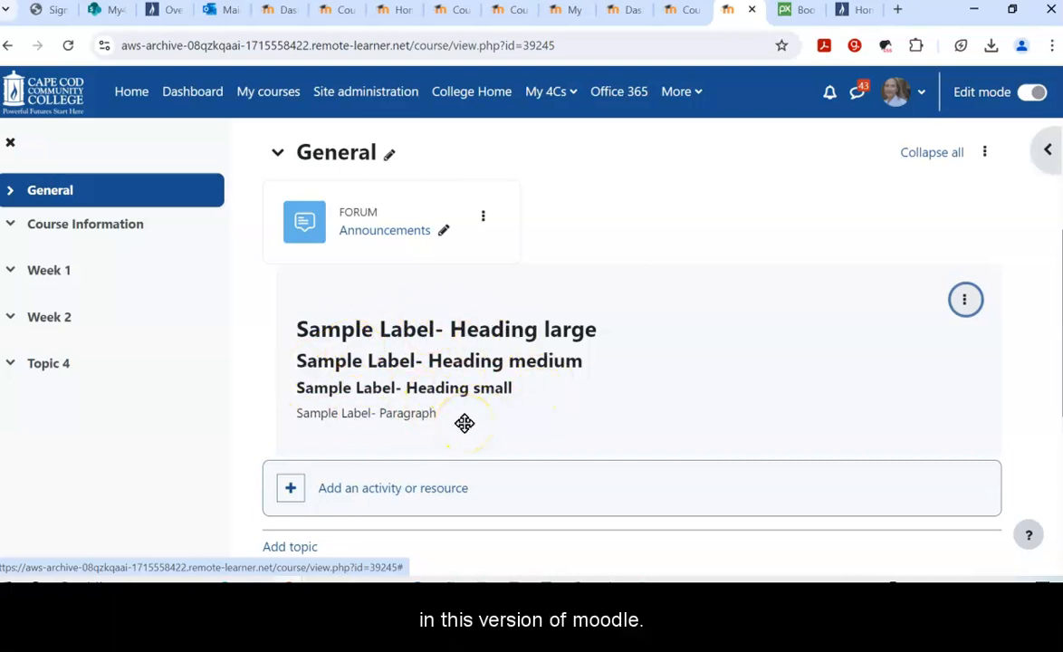
click(966, 300)
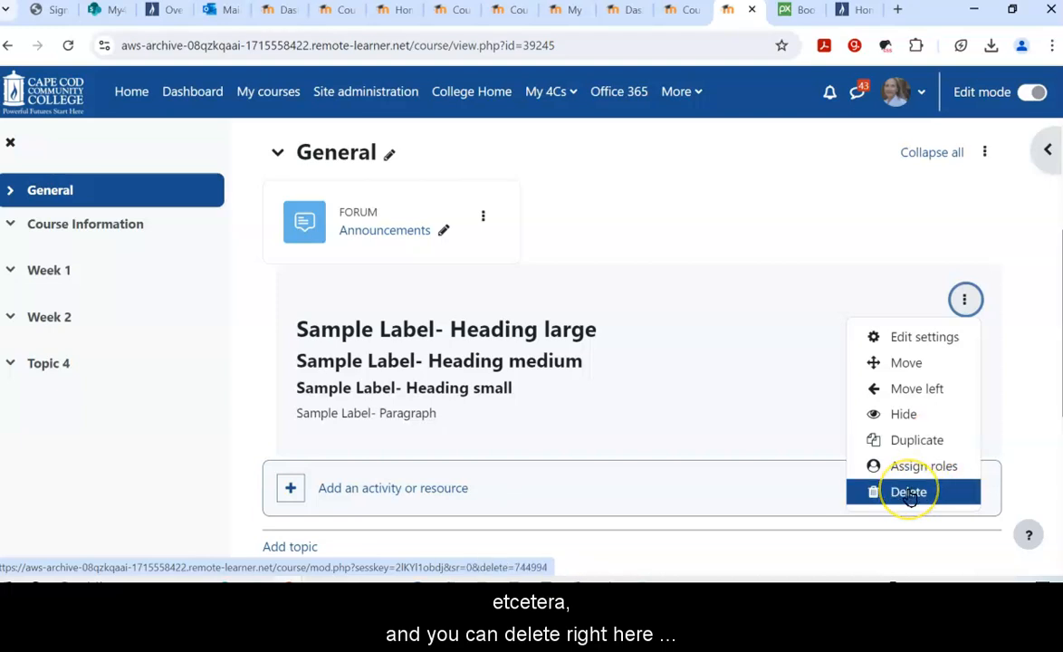
click(1012, 370)
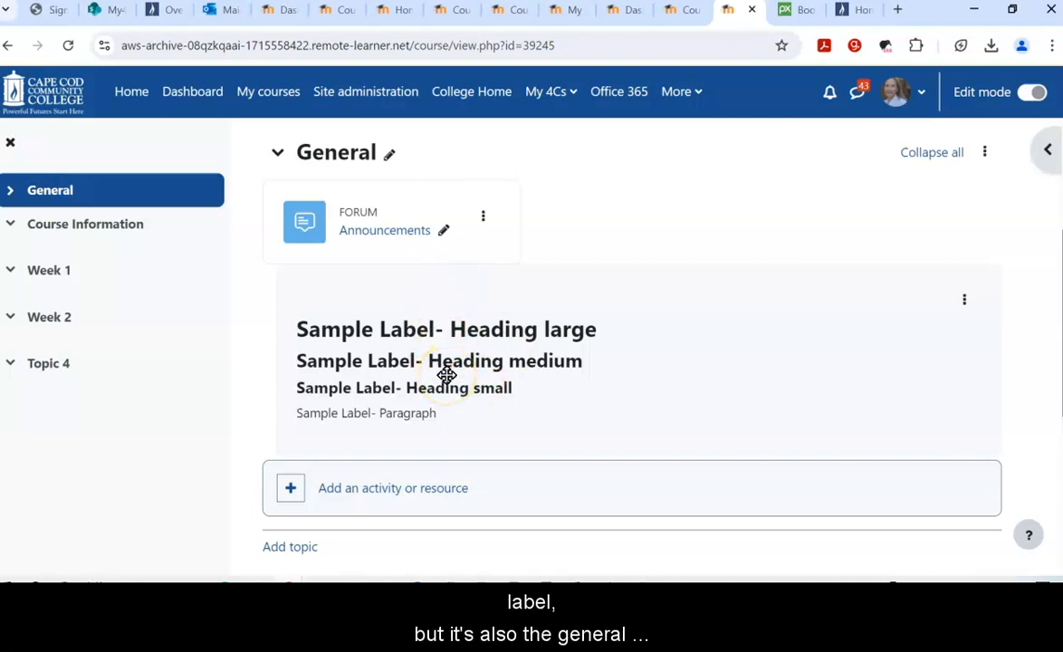
click(349, 492)
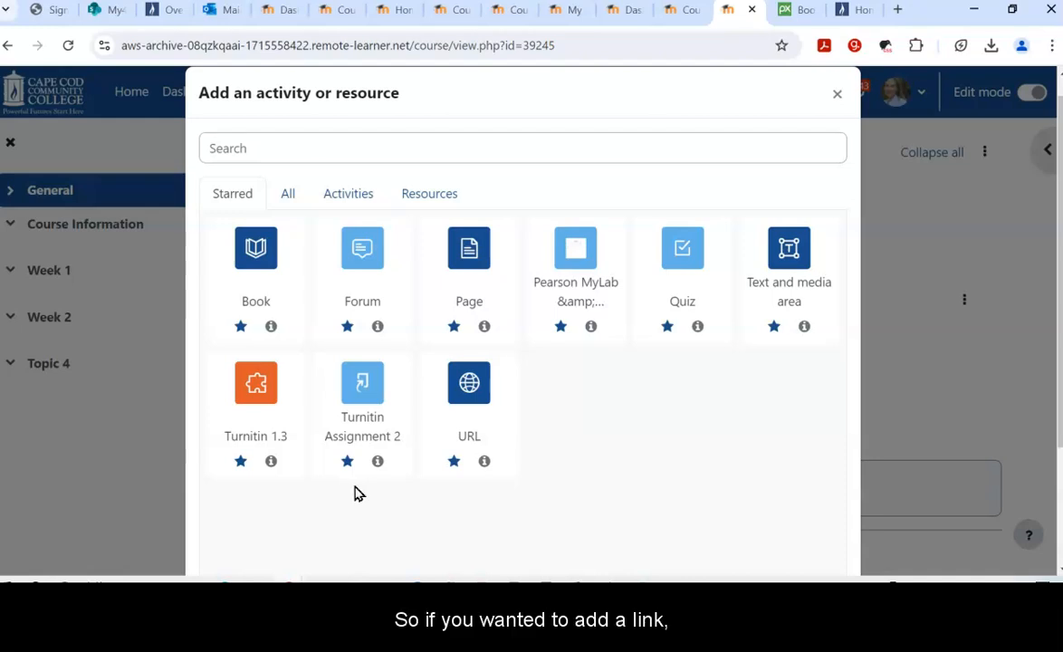
click(483, 388)
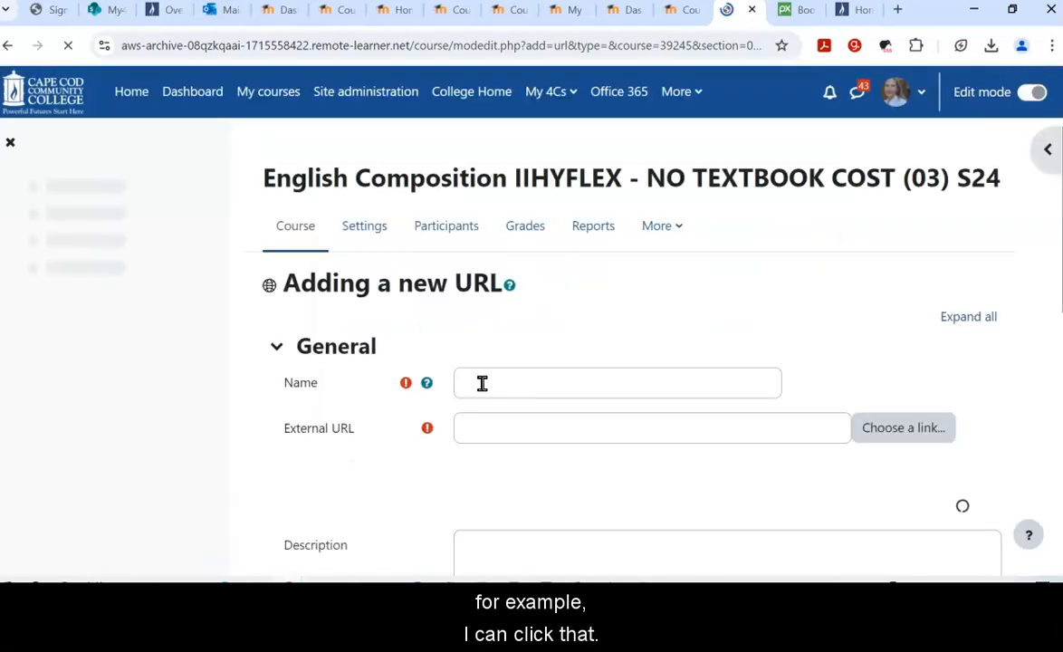
click(482, 383)
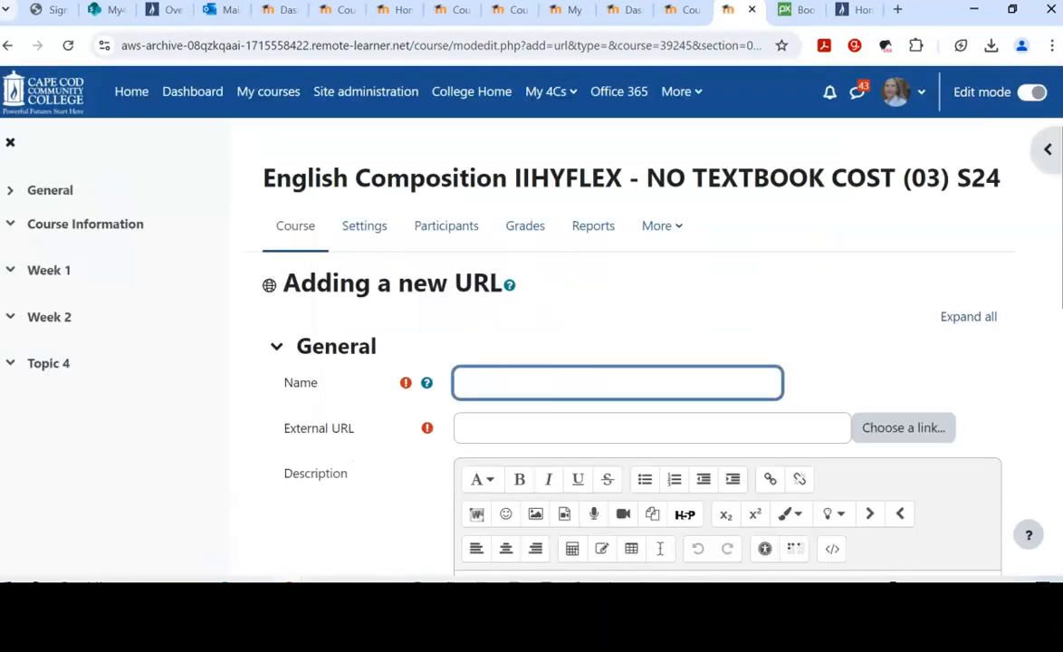
text(Home page)
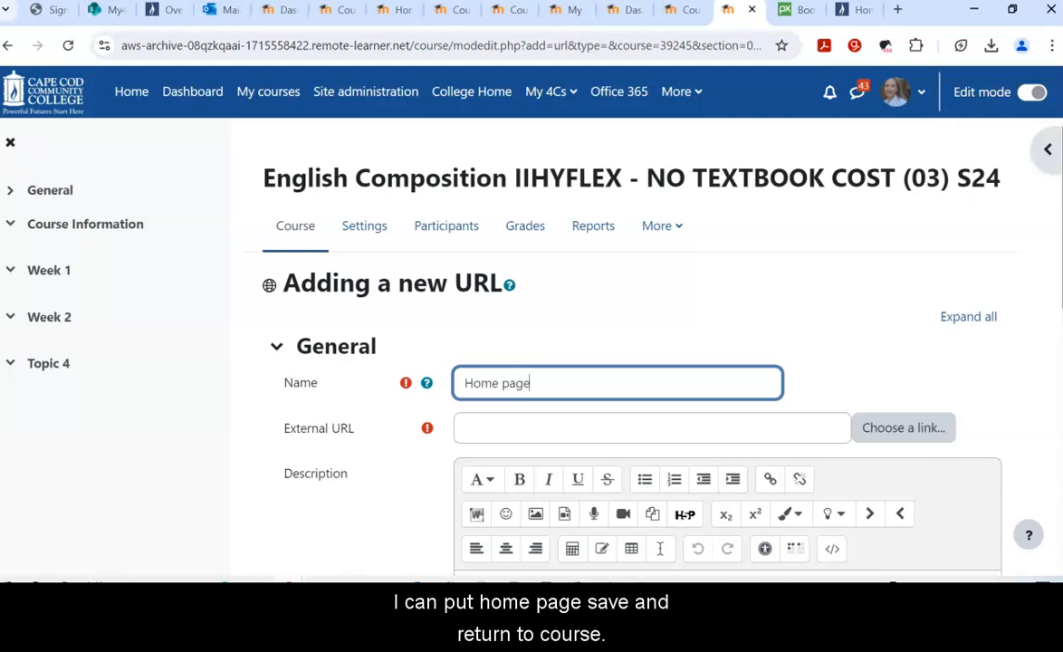
click(587, 426)
text(www.capecod.edu)
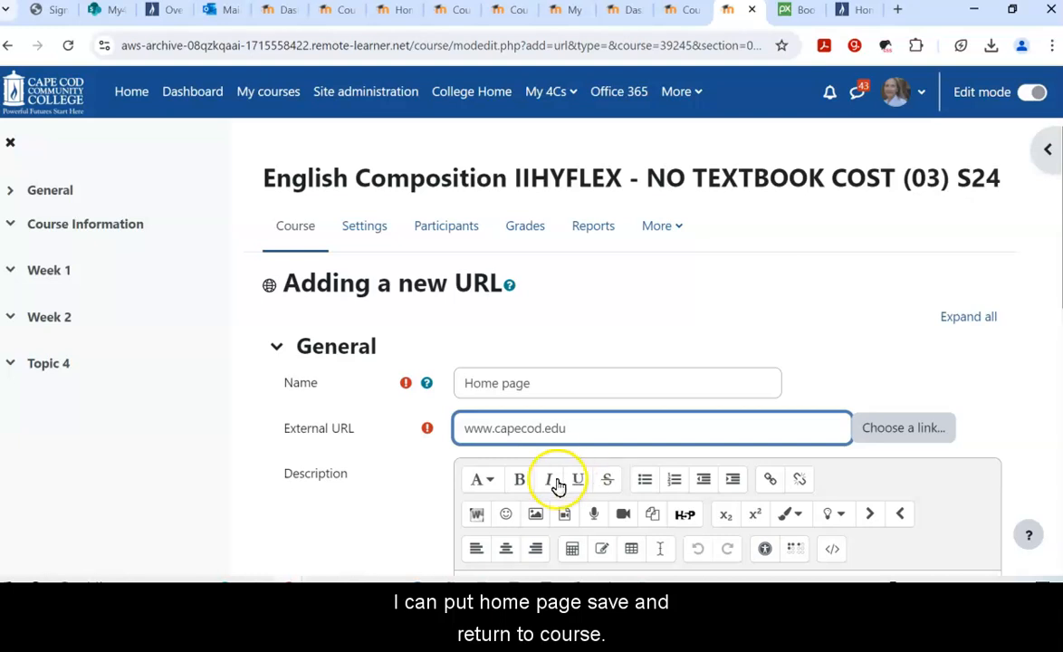
scroll(551, 453, down, 4)
scroll(498, 436, down, 3)
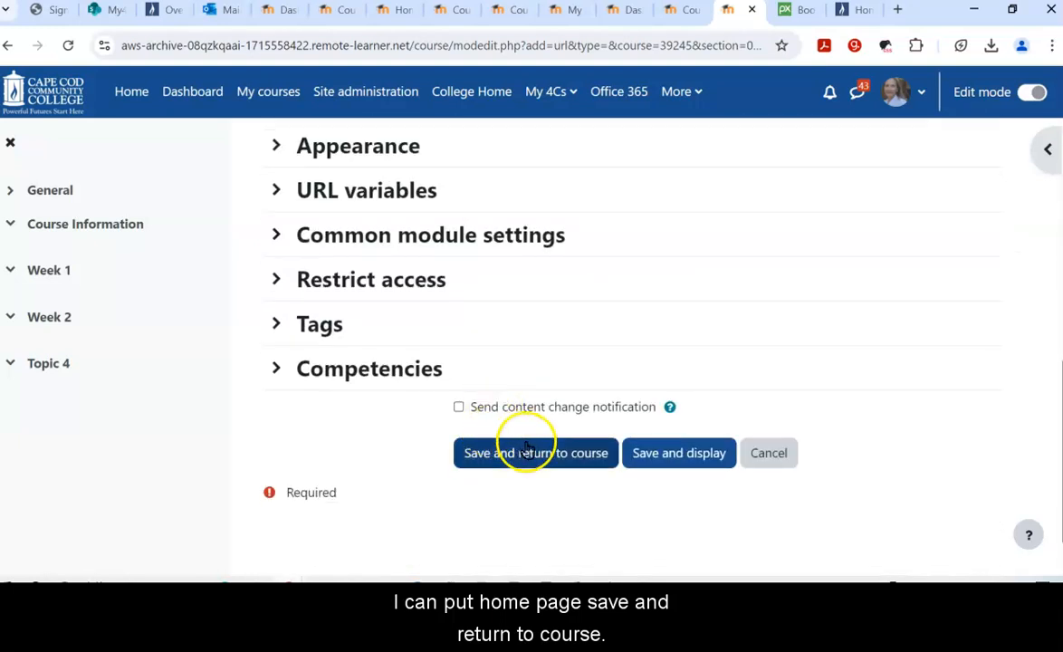
click(527, 443)
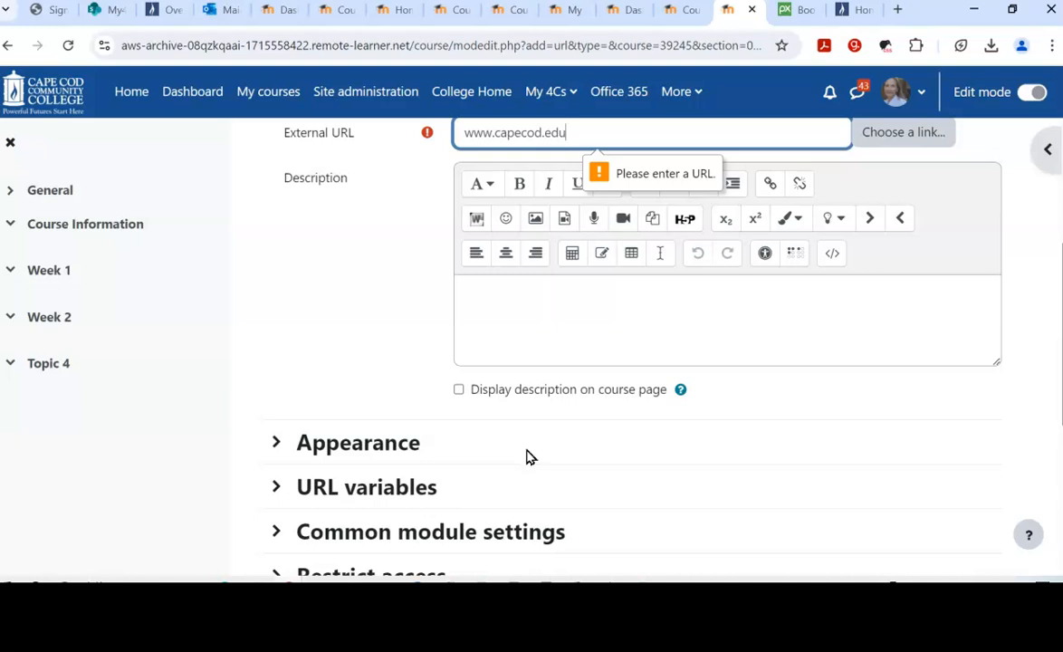
scroll(530, 456, down, 2)
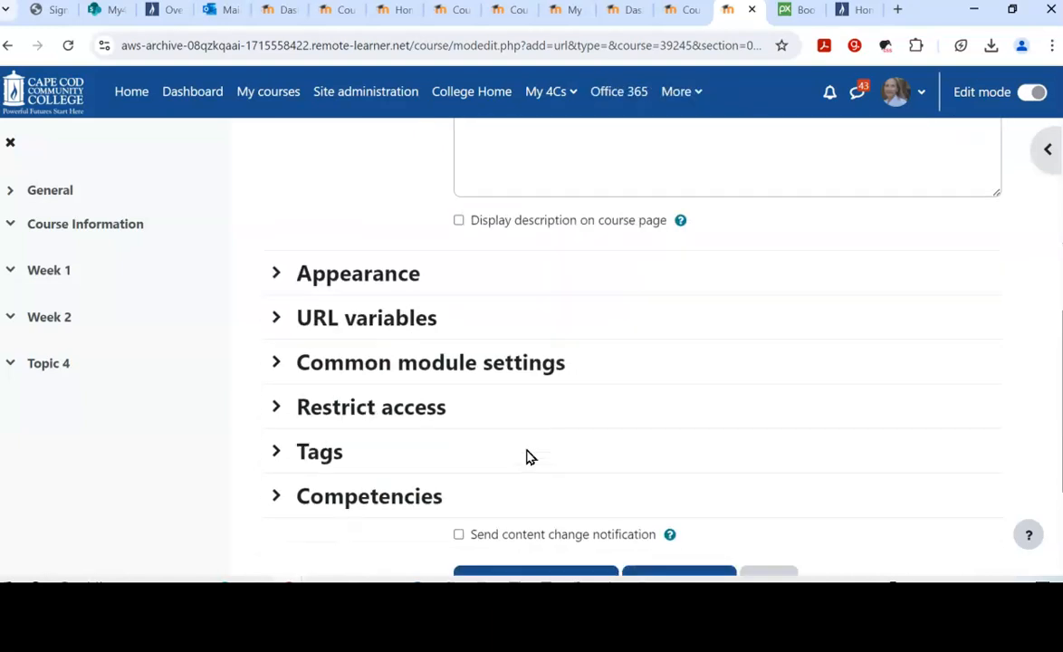
scroll(528, 455, down, 3)
click(546, 403)
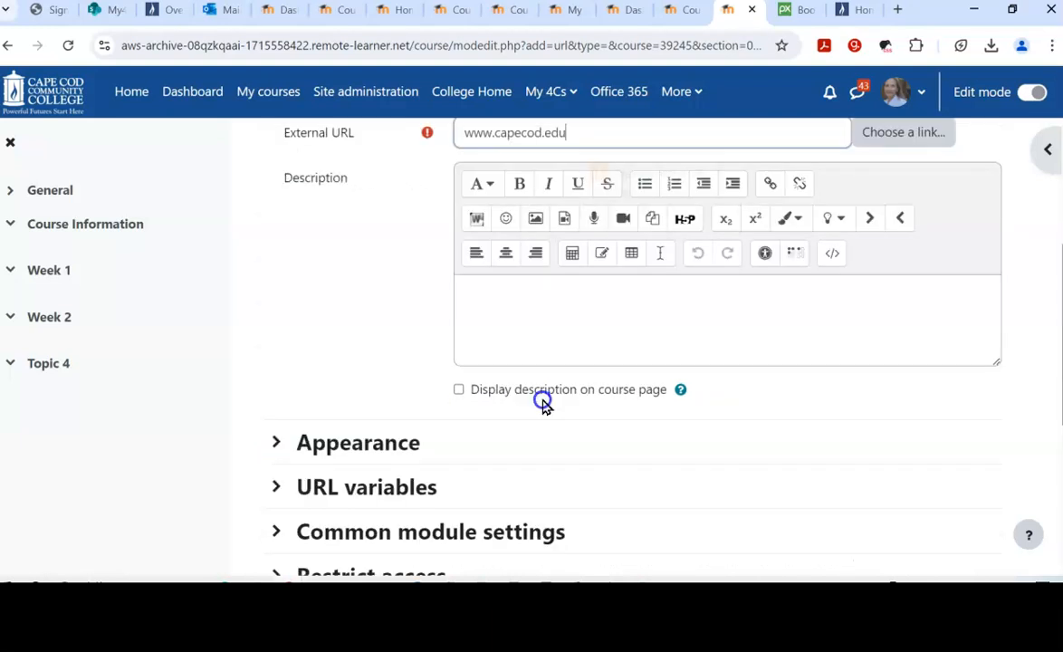
scroll(494, 469, up, 1)
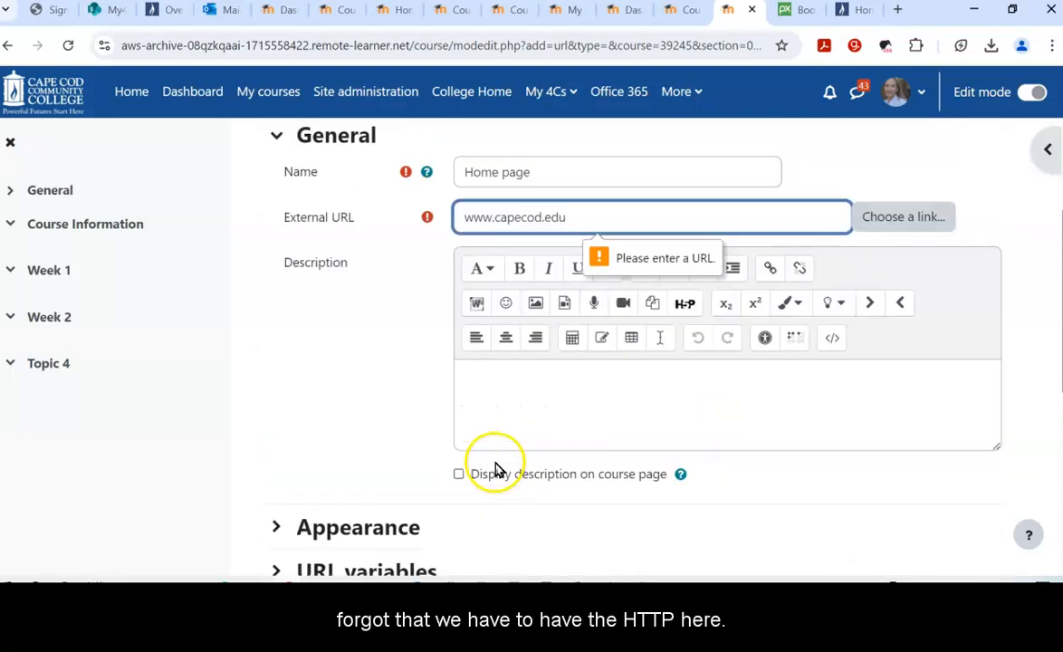
scroll(494, 469, up, 1)
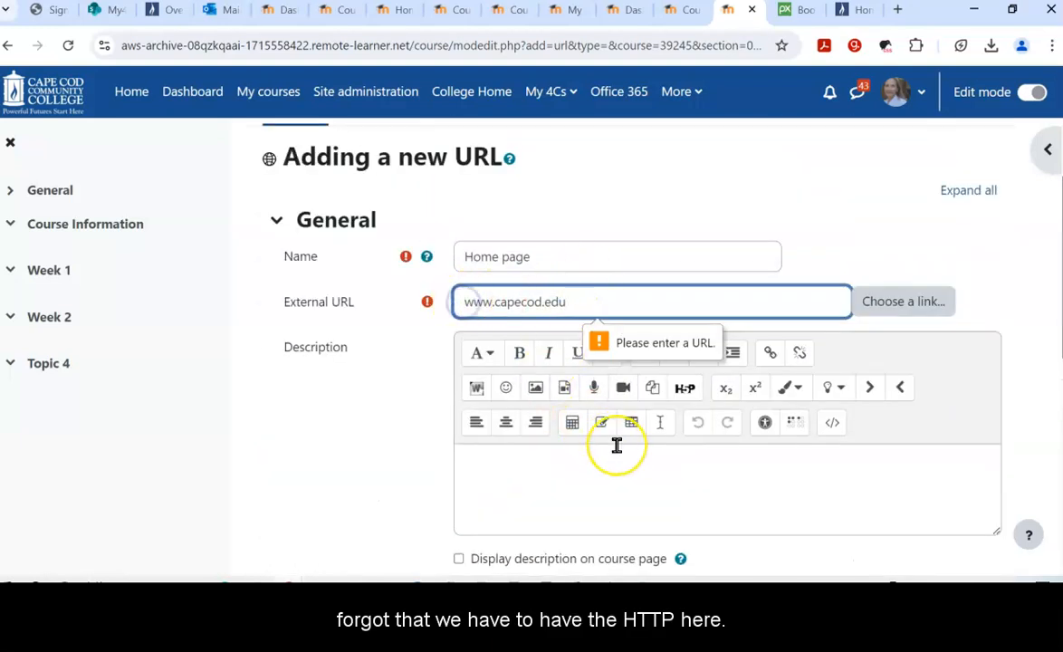
text(http)
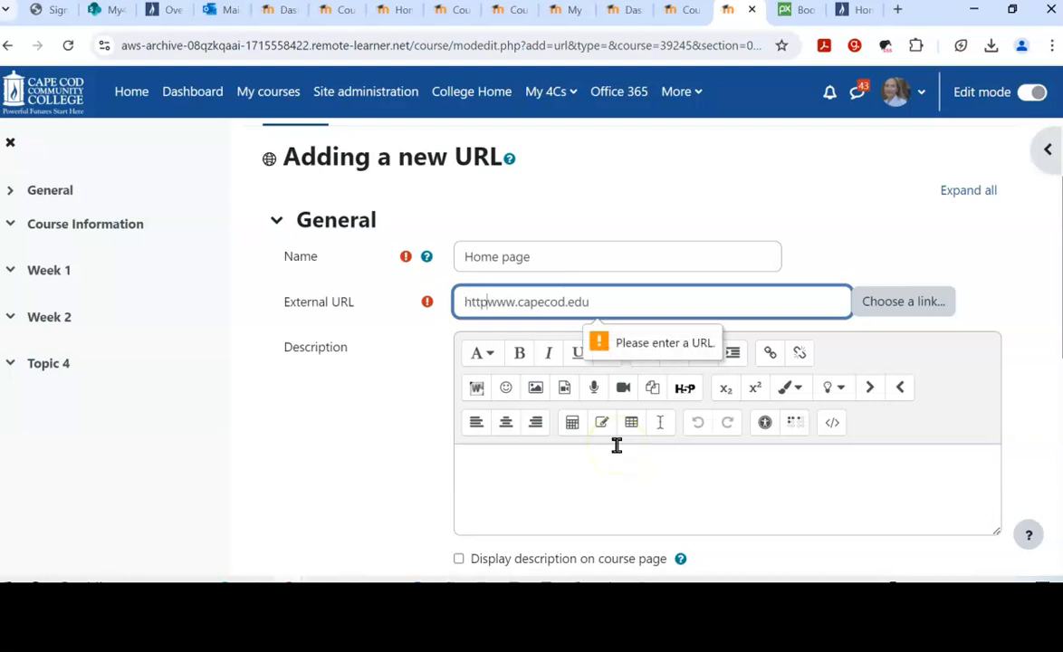
text(:/)
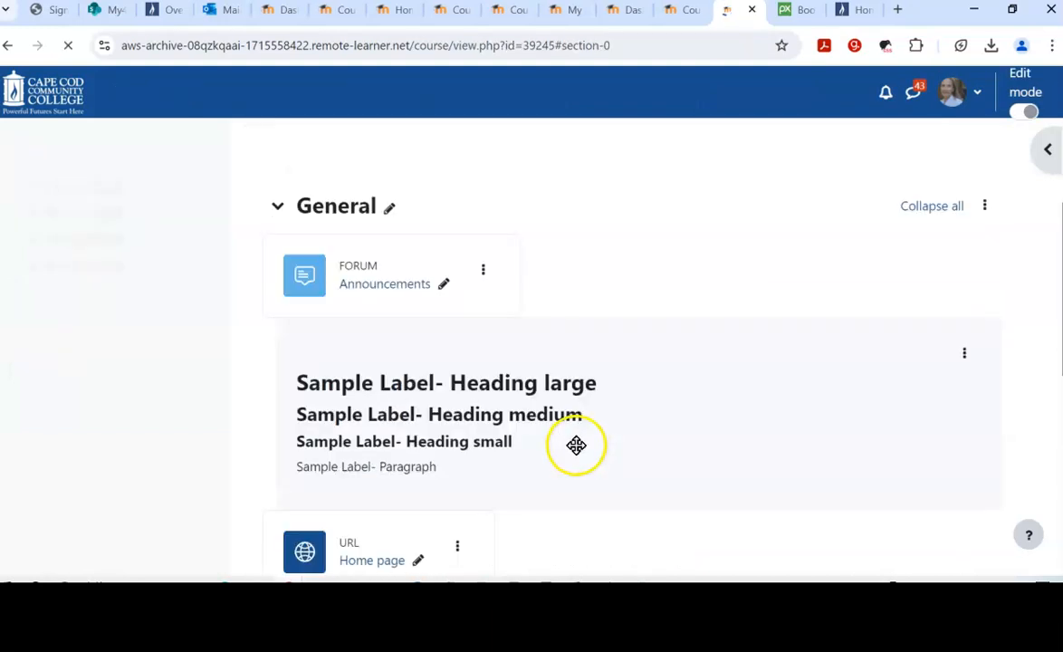
Step: Scroll the student view to review the sample label and Home page link in General
scroll(600, 353, down, 1)
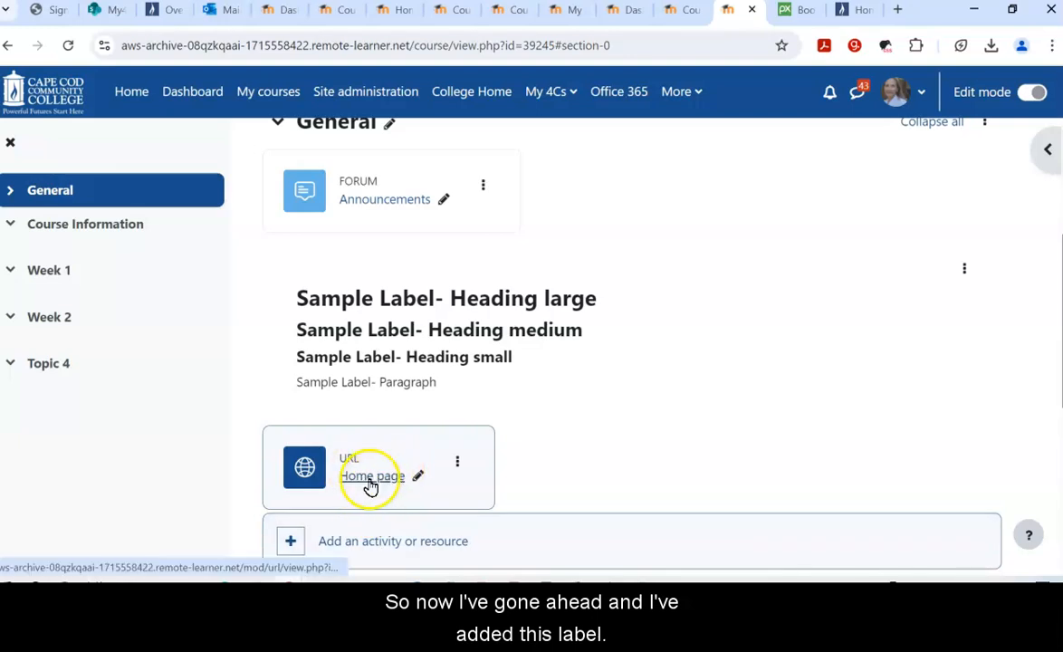
scroll(585, 339, down, 1)
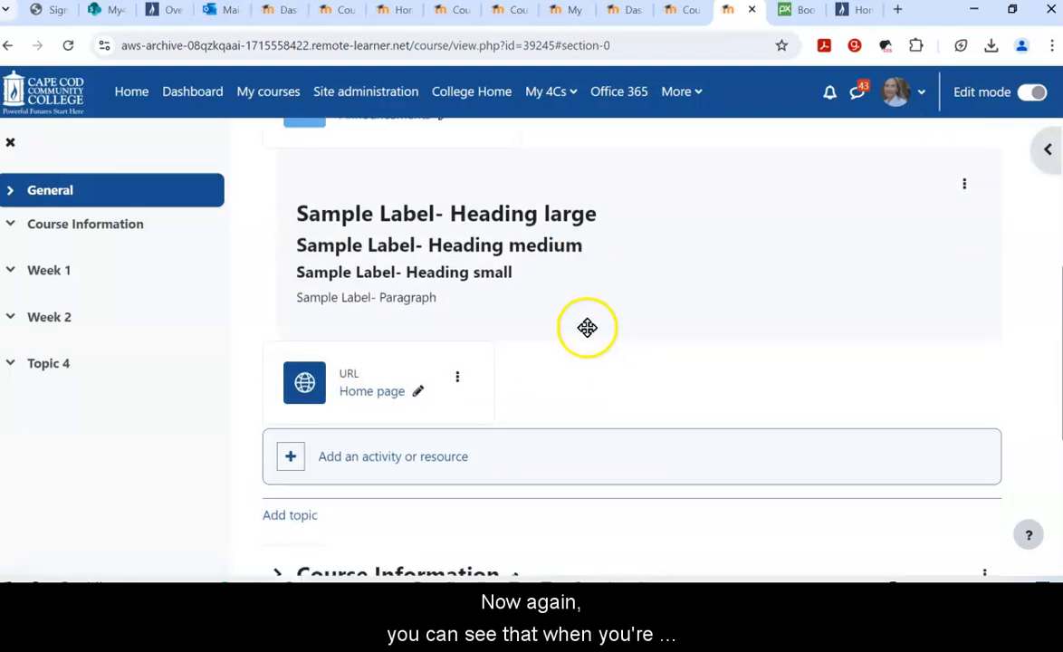
scroll(587, 328, up, 1)
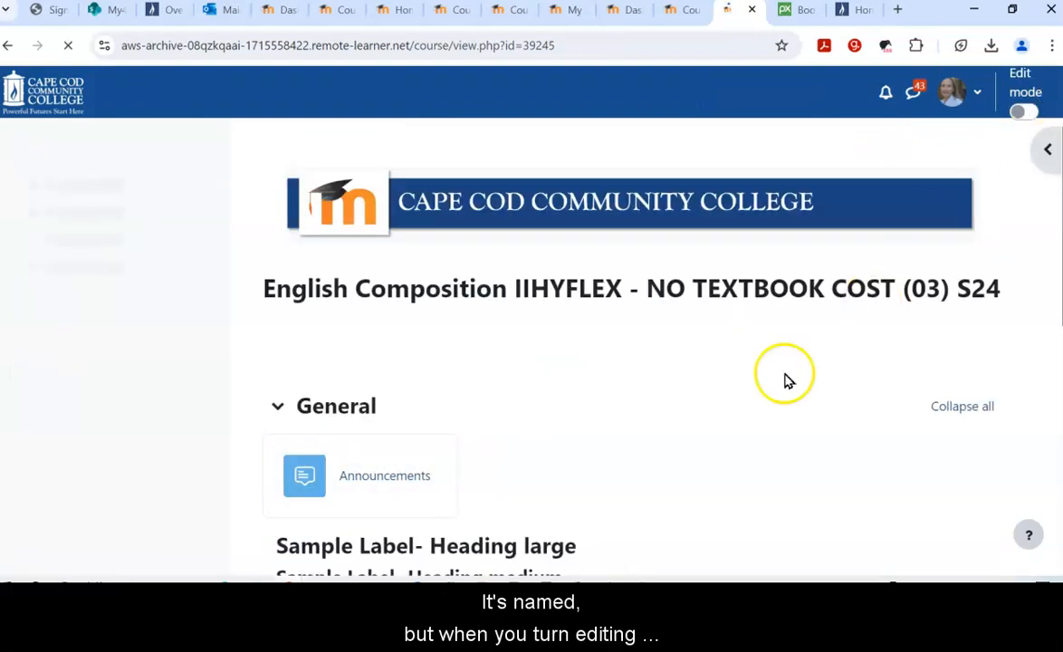
scroll(684, 342, down, 1)
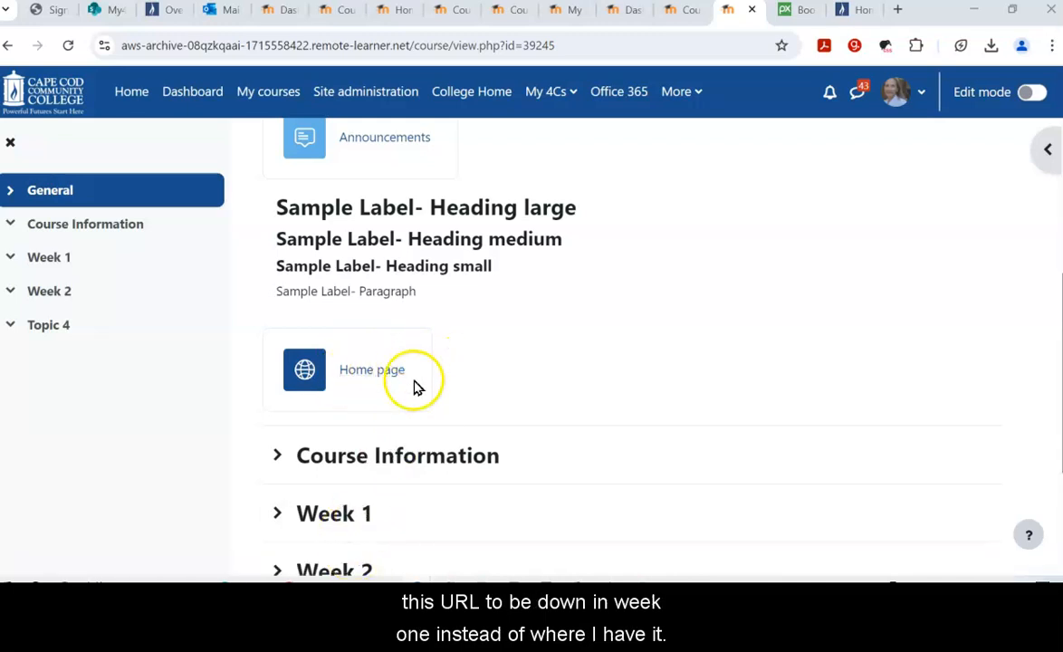
Step: Turn editing on, expand Week 1, and drag the Home page link into it
click(1026, 93)
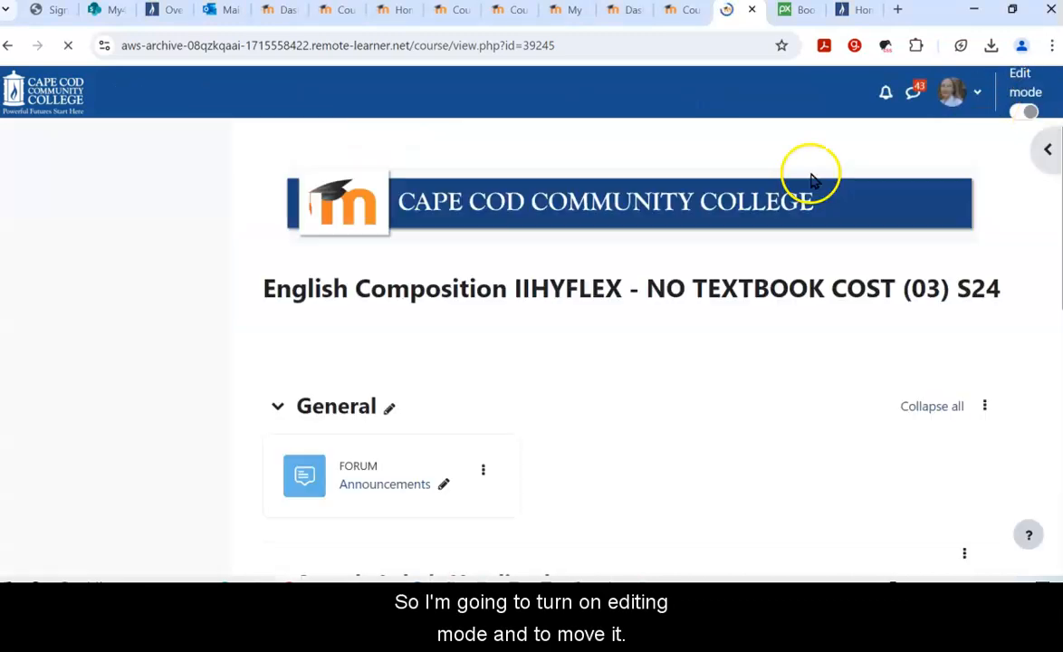
scroll(741, 349, down, 5)
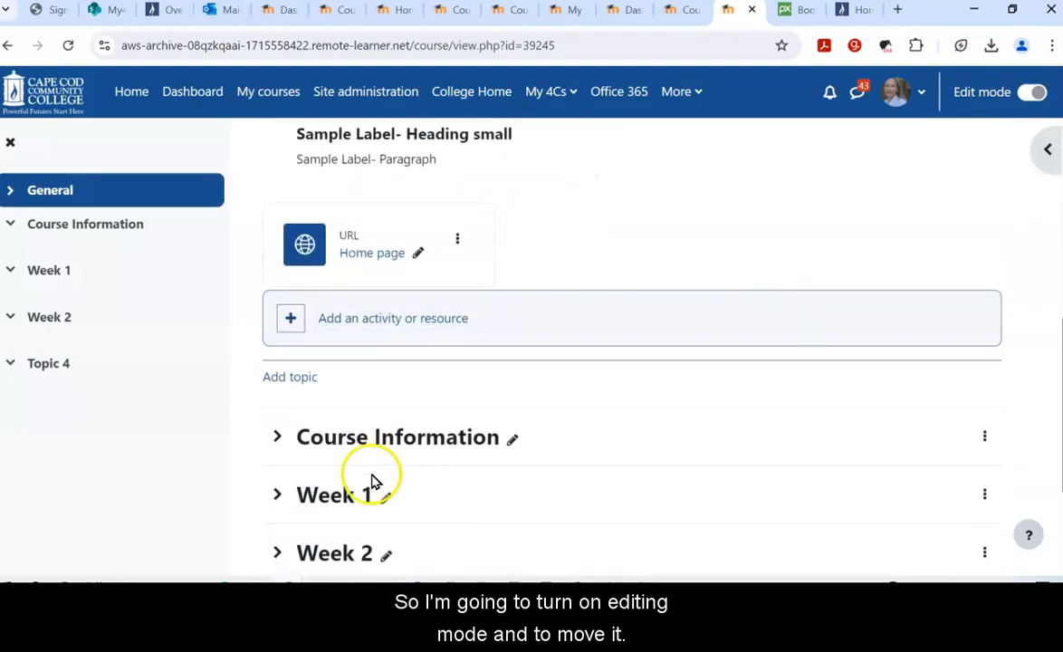
click(282, 499)
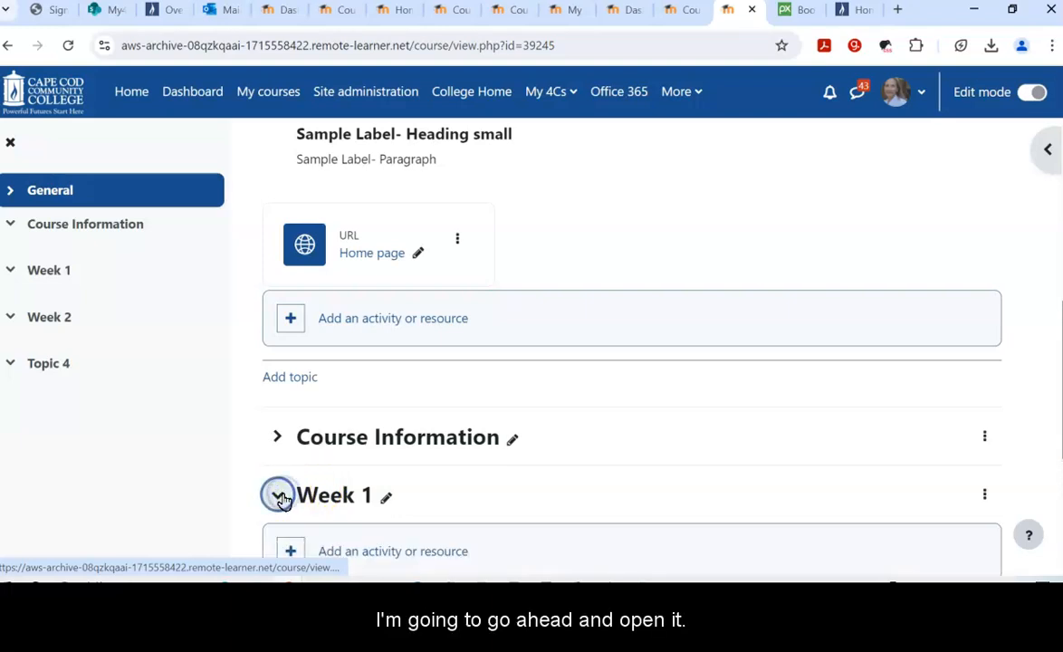
scroll(508, 447, down, 1)
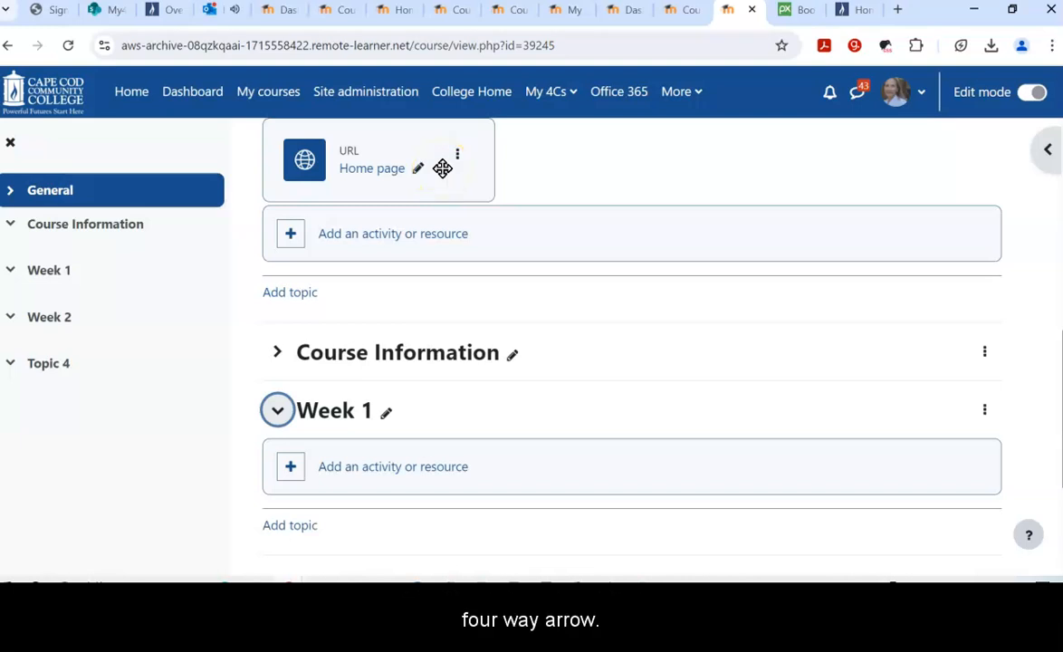
drag(442, 169, 403, 506)
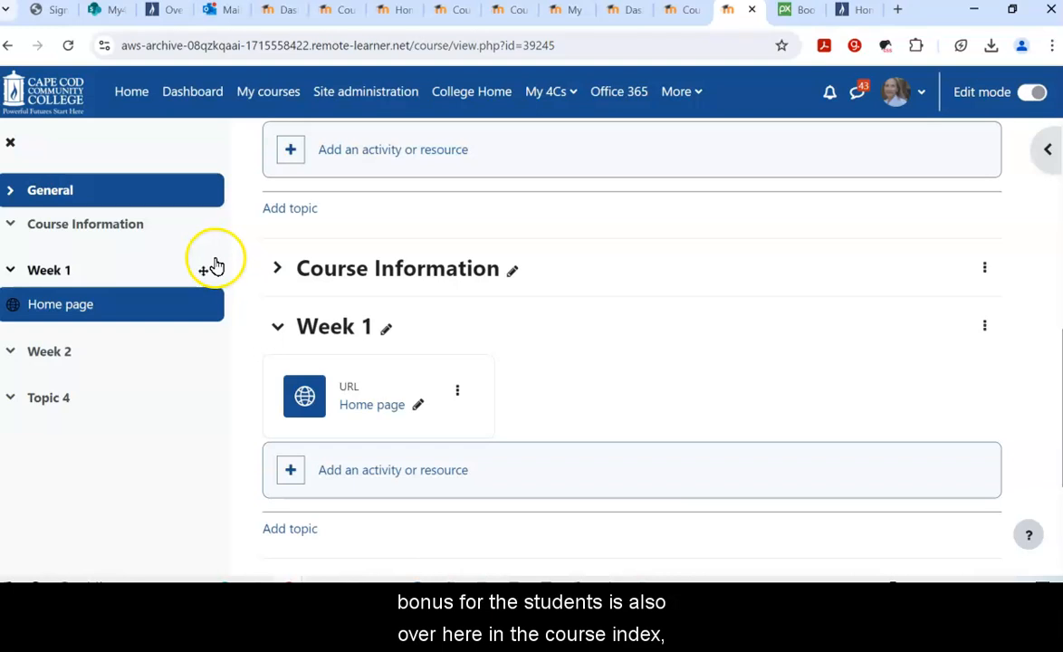
Step: Expand Course Information in the course index and reload the course page
click(10, 224)
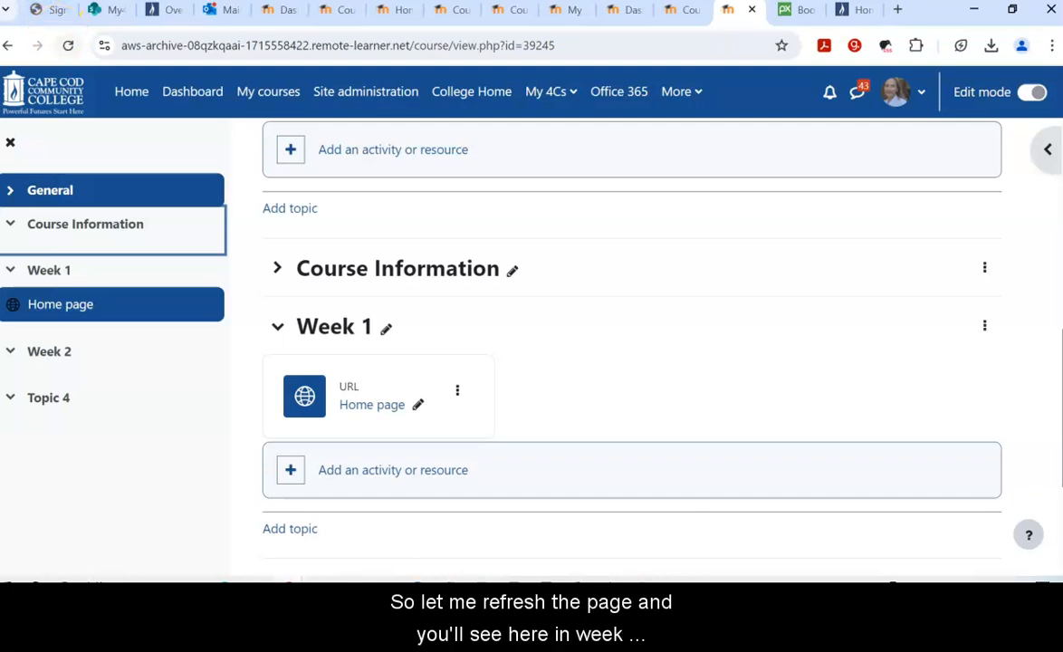
click(91, 63)
click(67, 46)
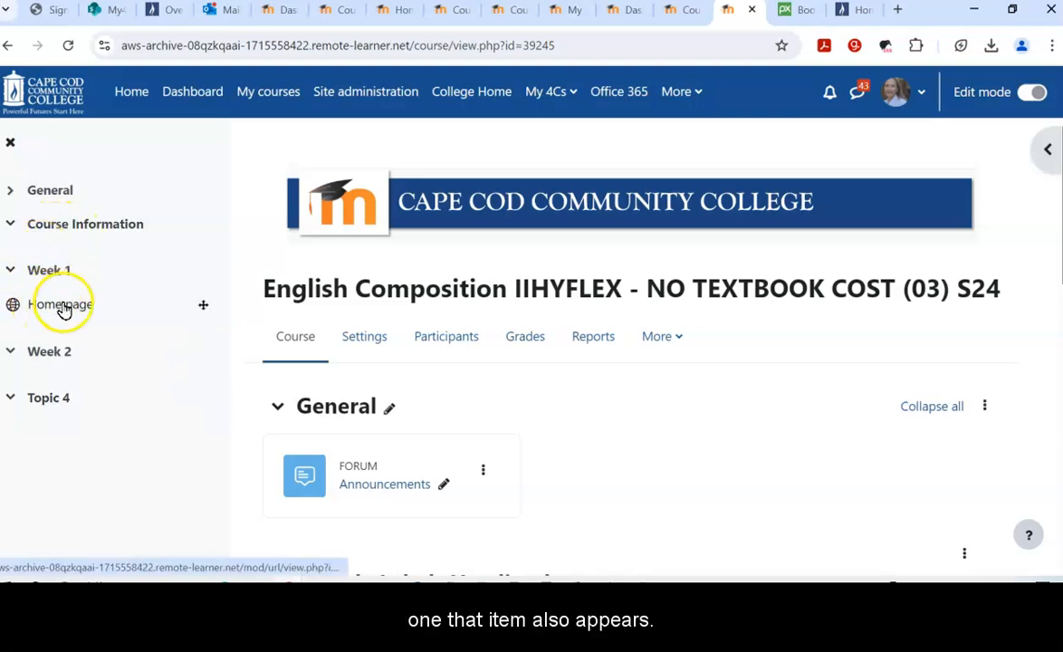
scroll(368, 373, down, 1)
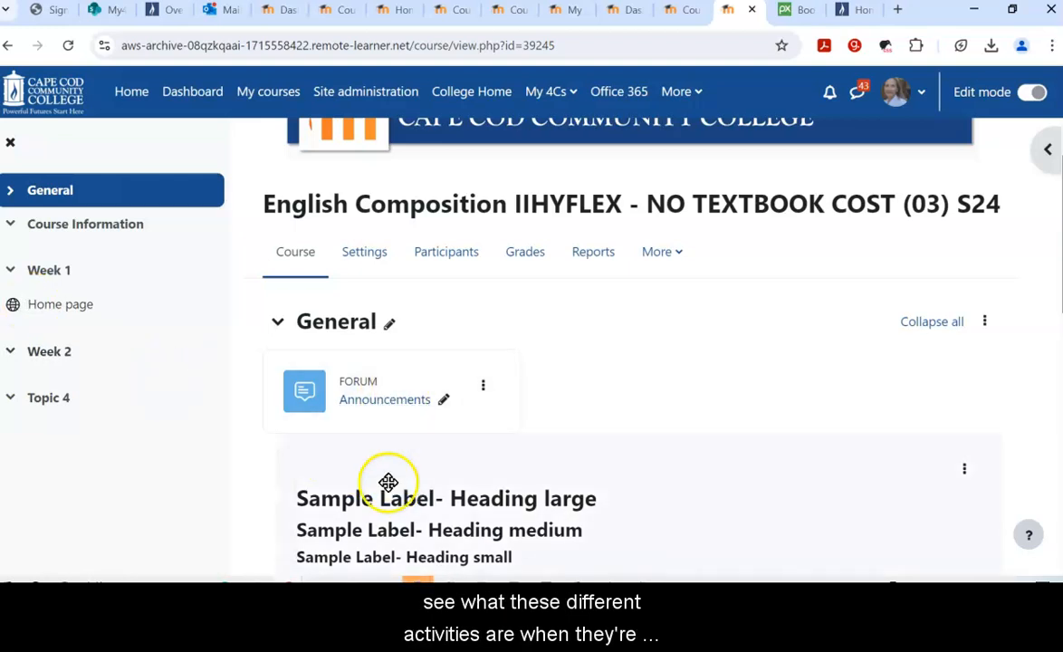
Step: Expand General in the course index to list Announcements and the sample label
click(8, 191)
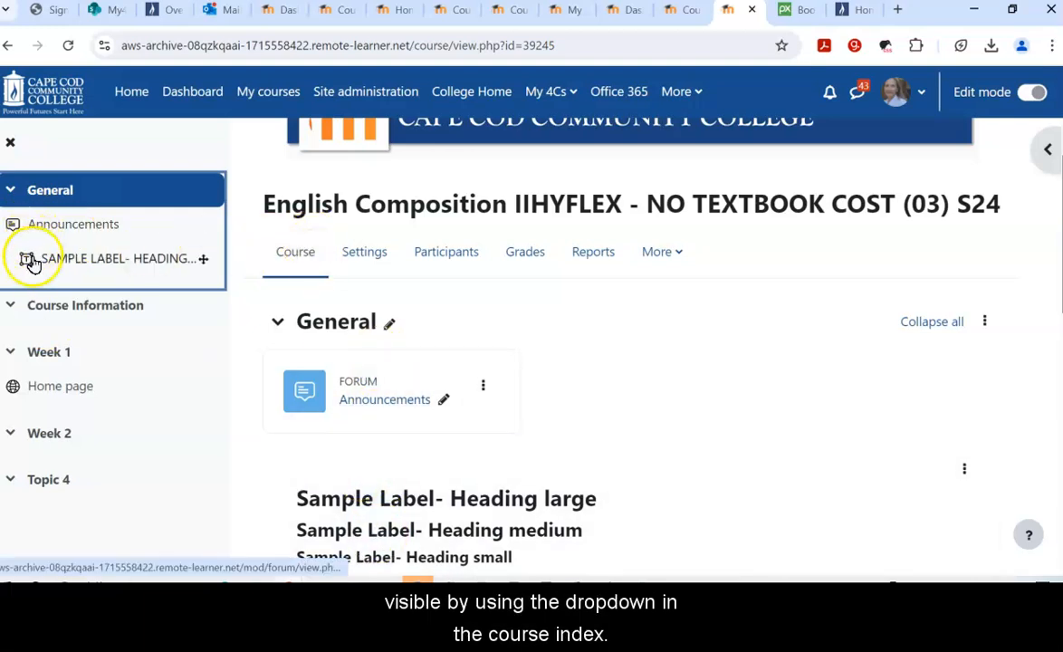
click(10, 190)
click(10, 190)
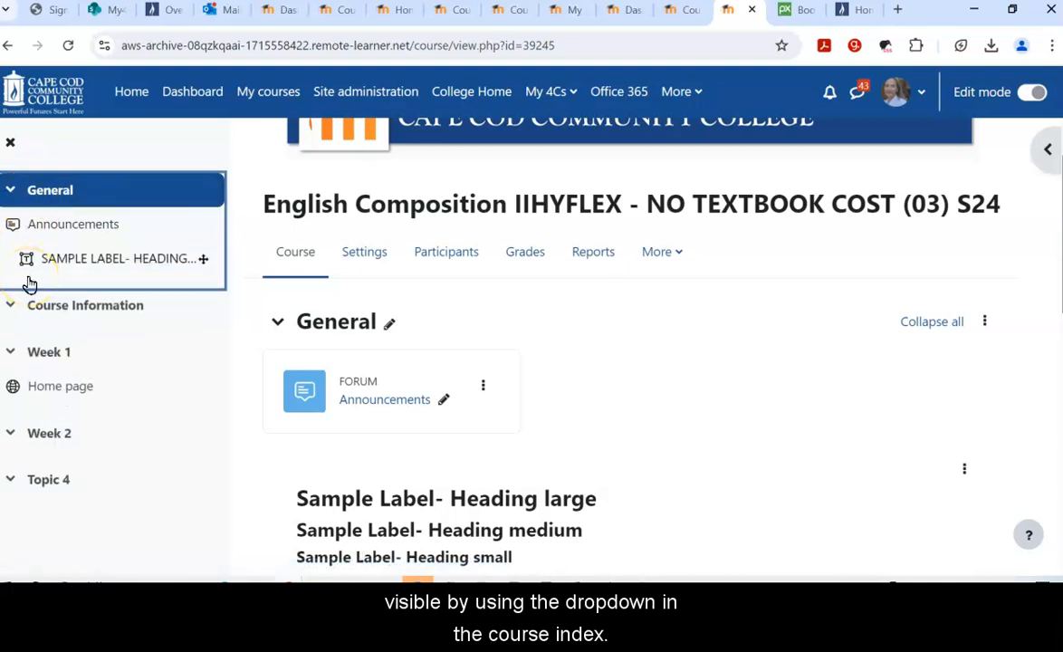
Step: Open the Home page URL resource and launch its capecod.edu link in a new tab
click(53, 390)
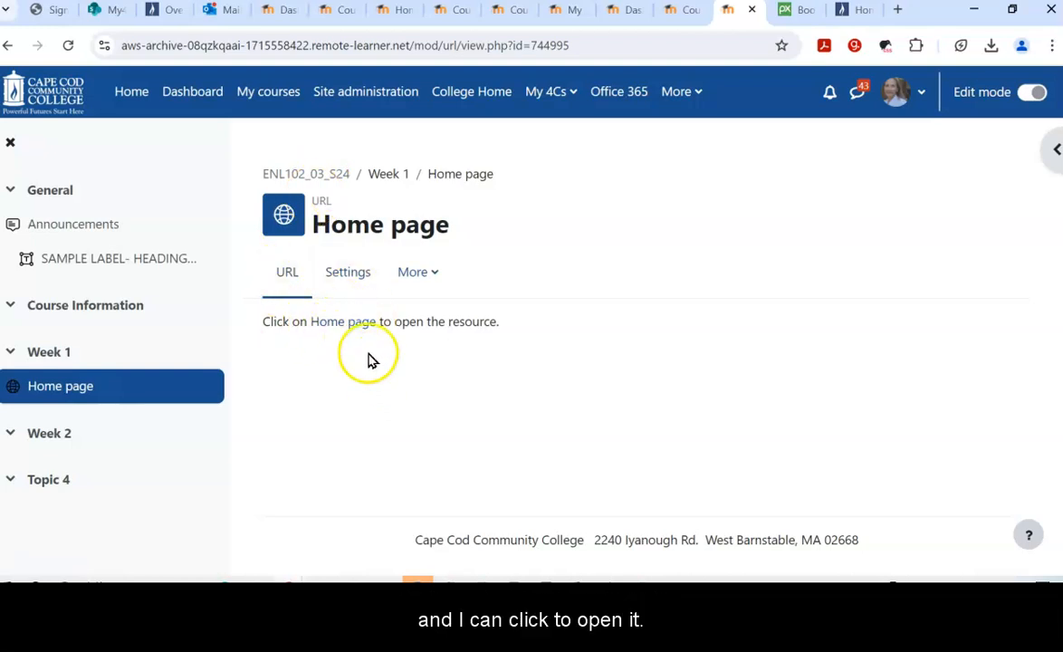
click(345, 324)
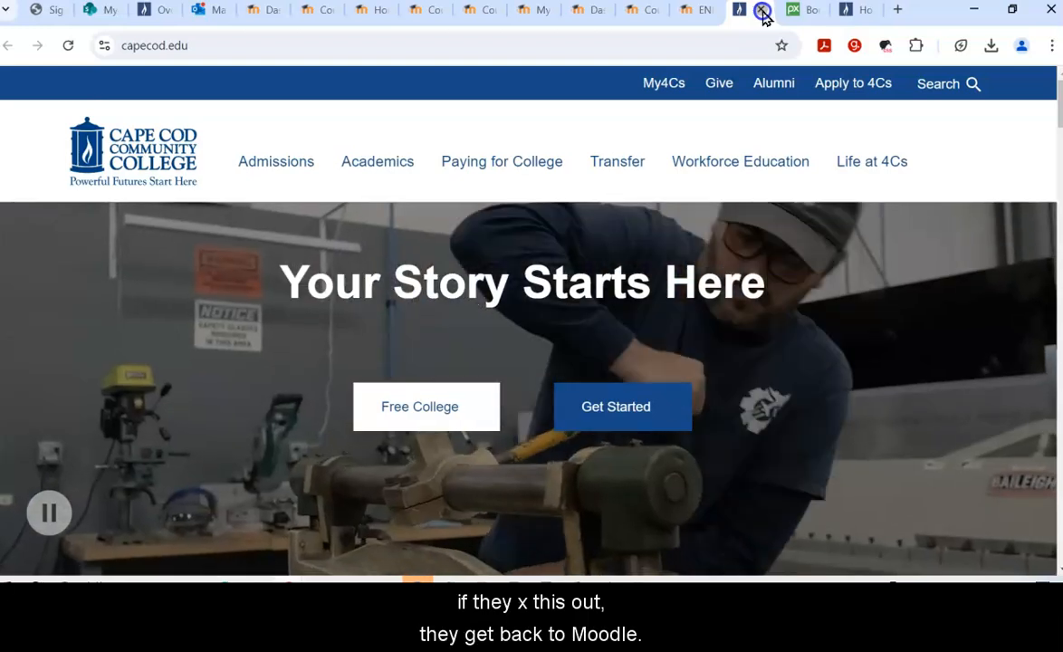
Step: Close the capecod.edu college website tab to return to Moodle
click(764, 11)
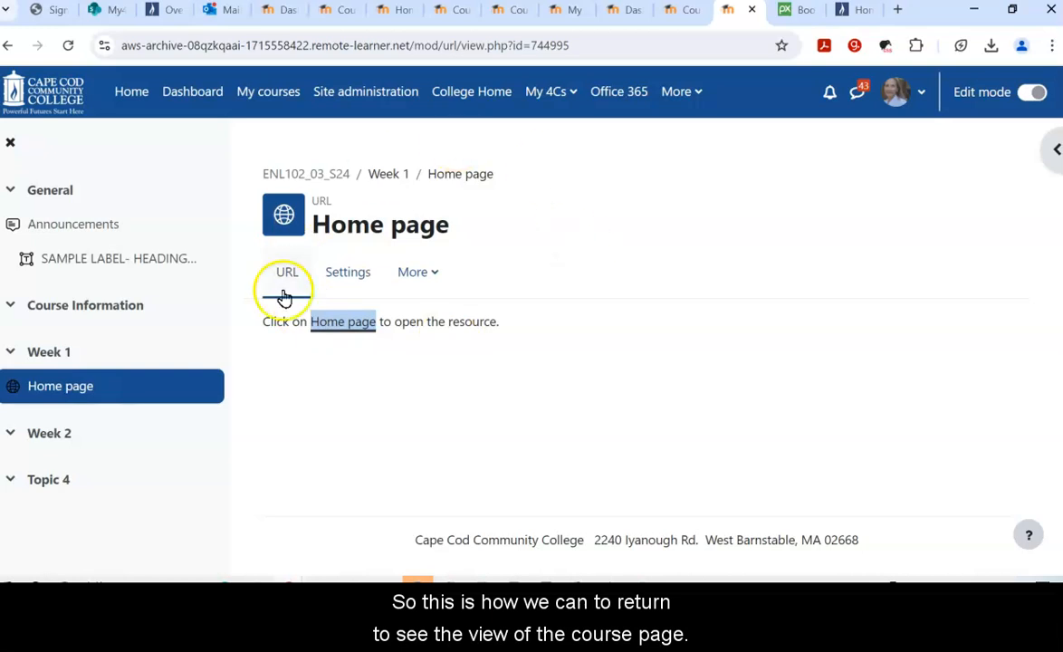
Step: Jump back to General, then collapse General on the course page and in the index
click(39, 192)
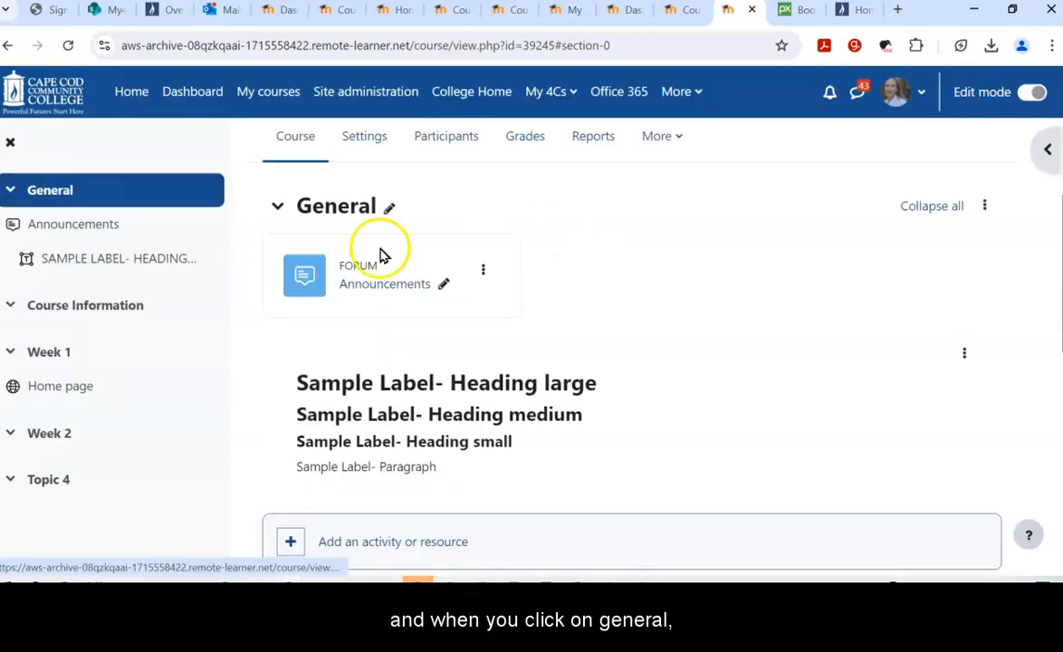
scroll(446, 275, down, 7)
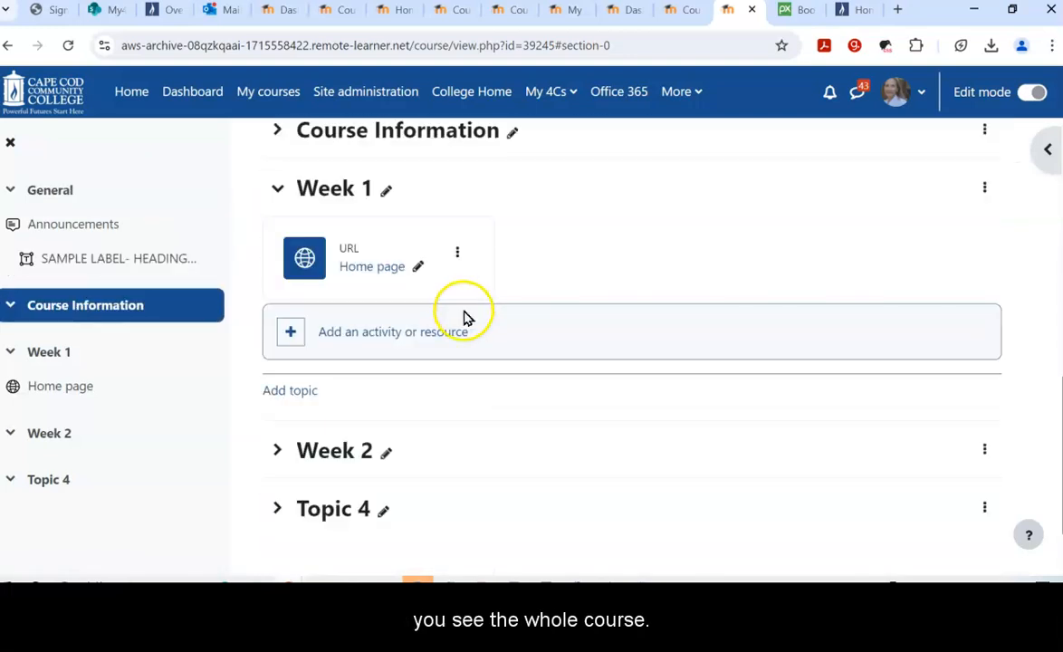
scroll(470, 339, up, 10)
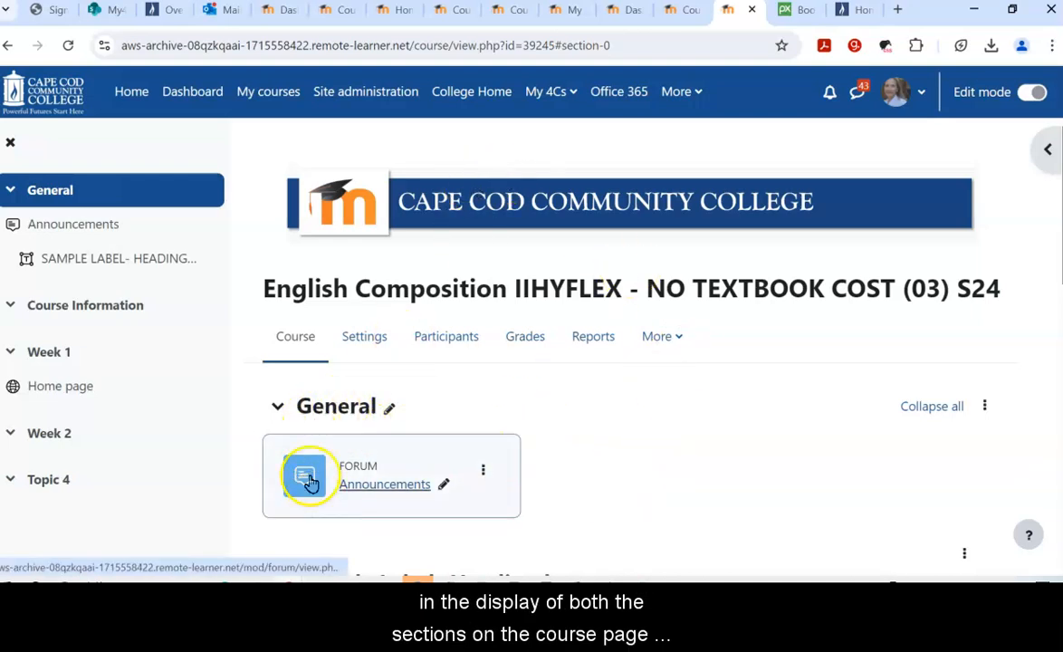
click(281, 409)
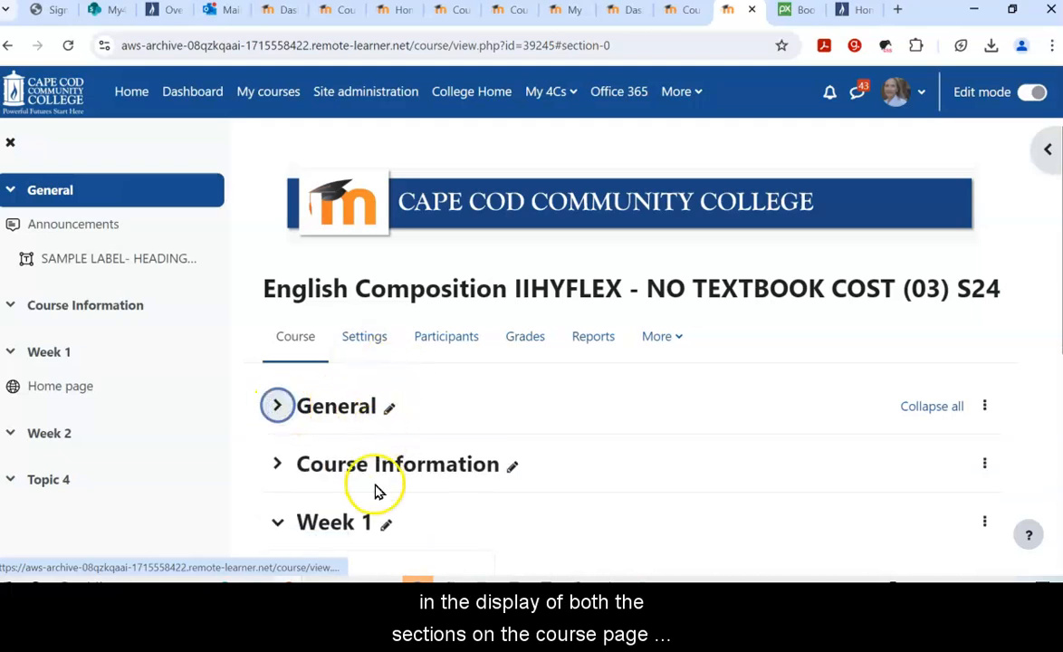
click(10, 192)
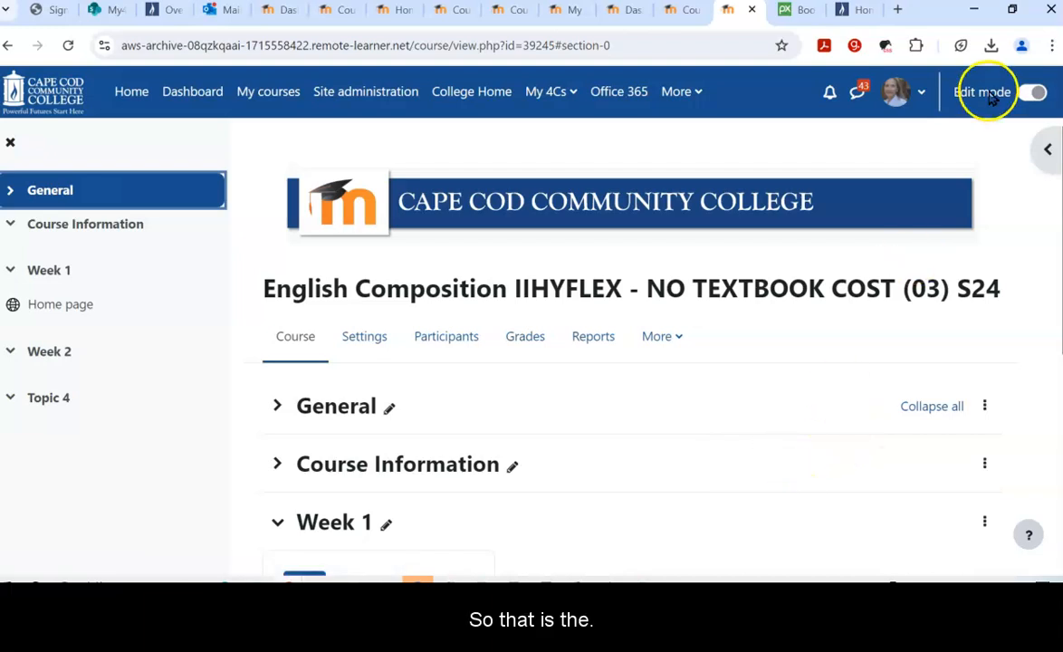
Step: Turn Edit mode off on the course page
click(1036, 92)
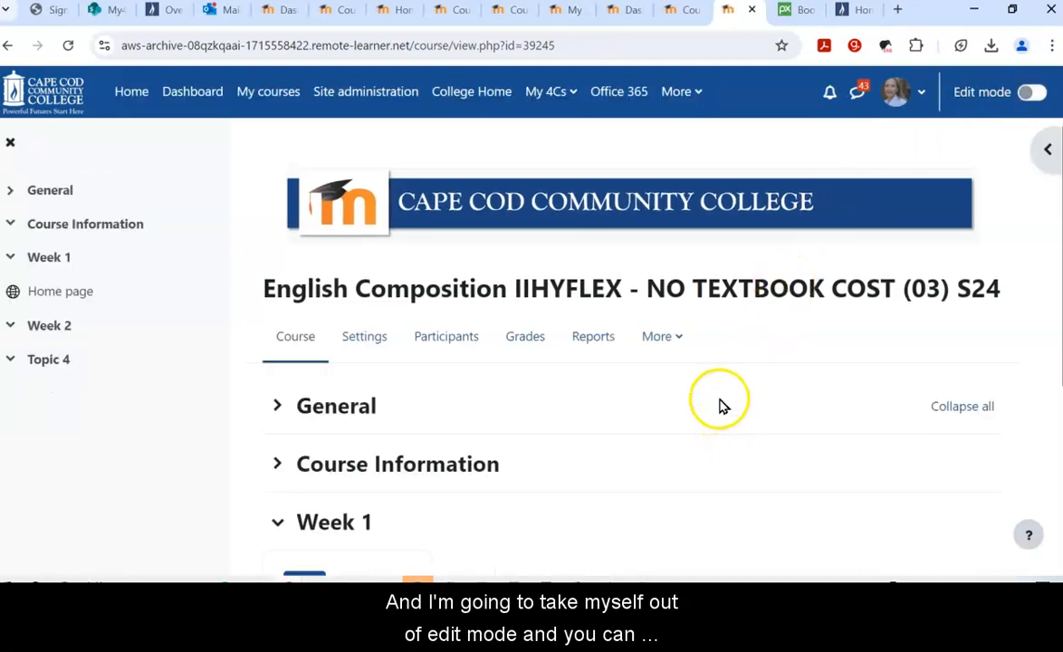
scroll(720, 405, down, 4)
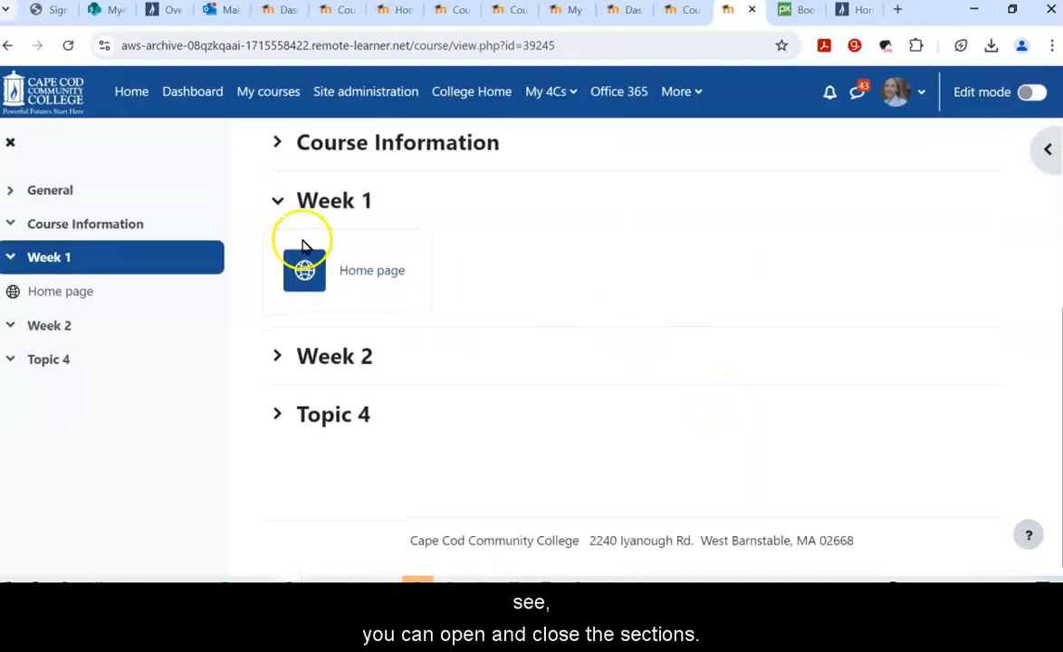
scroll(636, 309, up, 3)
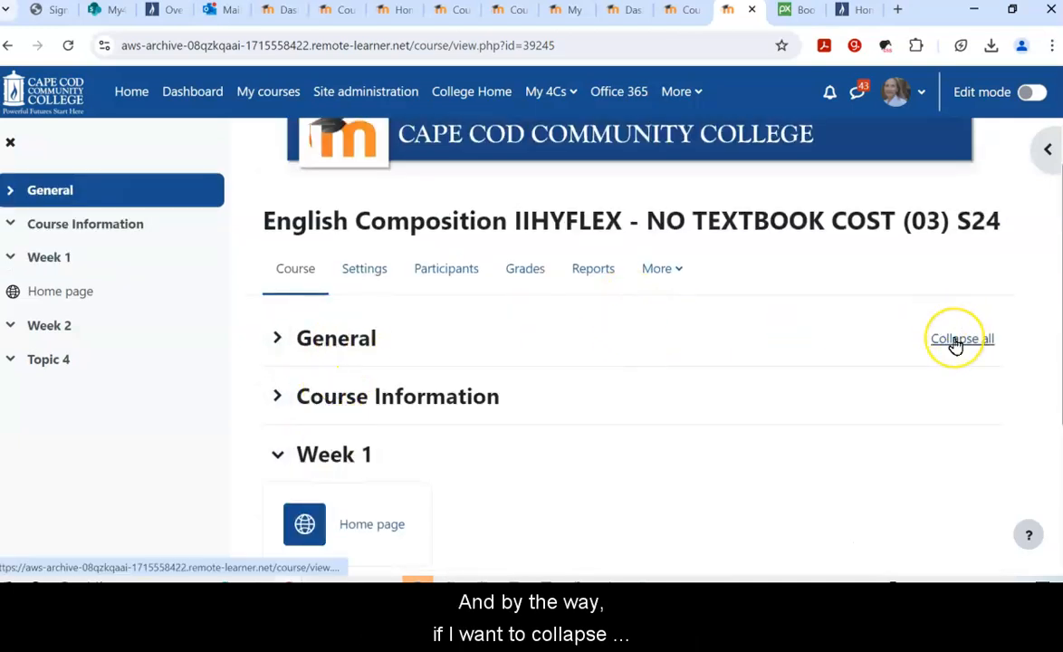
Step: Collapse all course sections, then expand them all again
click(956, 342)
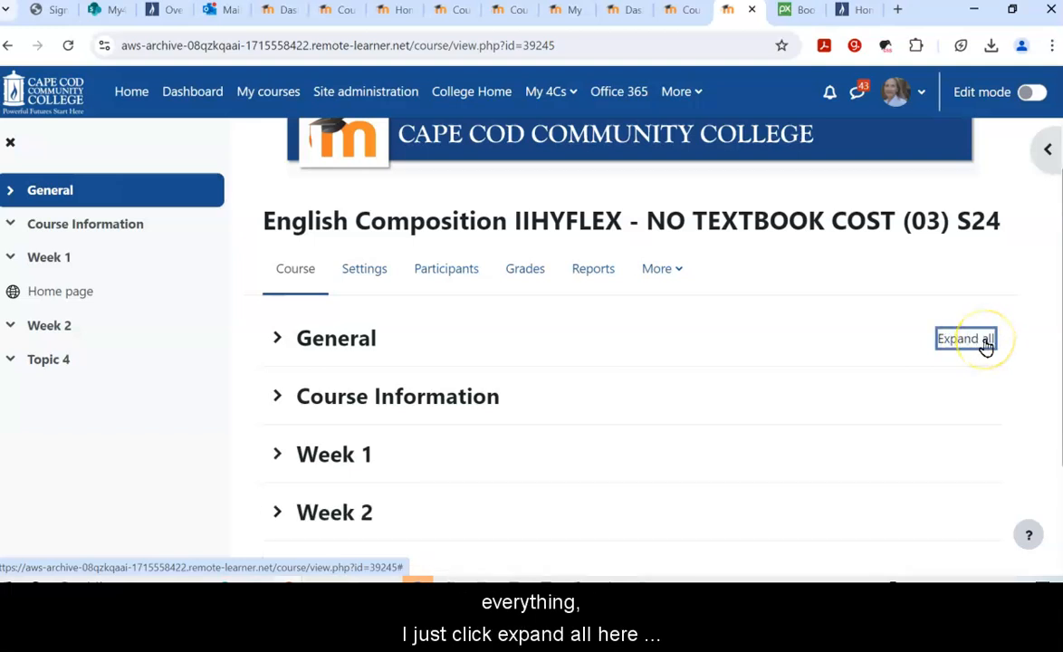
scroll(679, 375, down, 1)
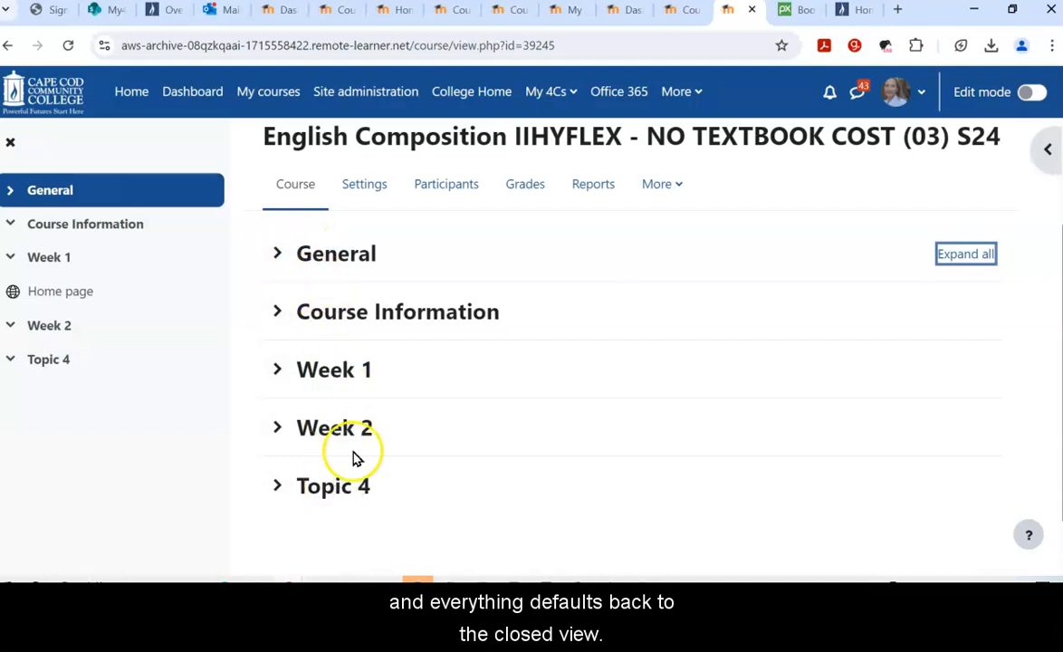
click(958, 258)
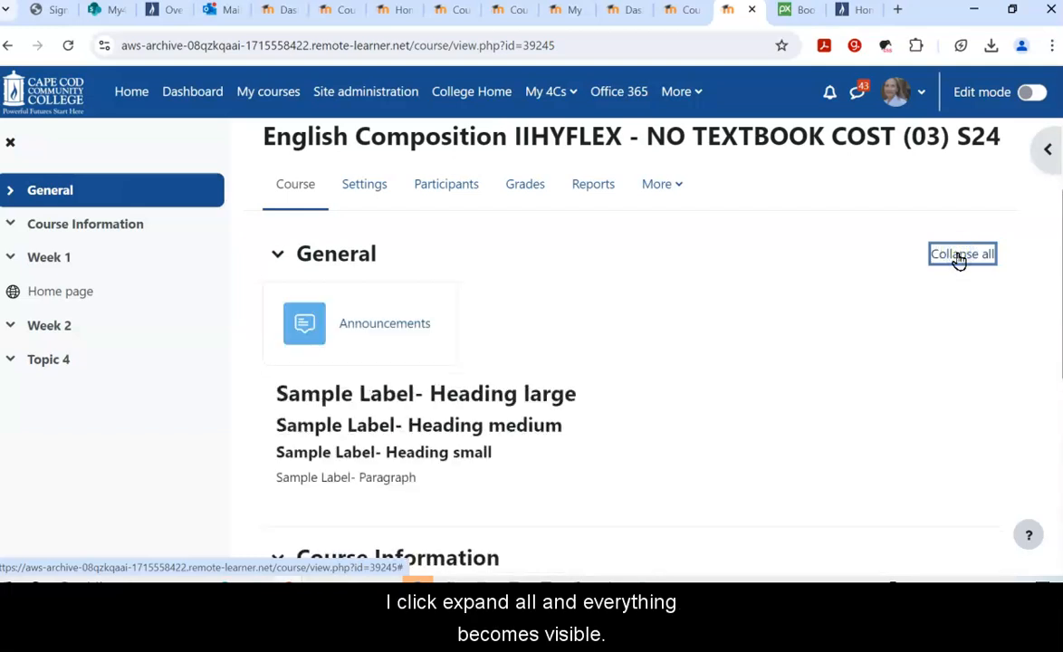
scroll(870, 321, down, 3)
scroll(912, 347, up, 7)
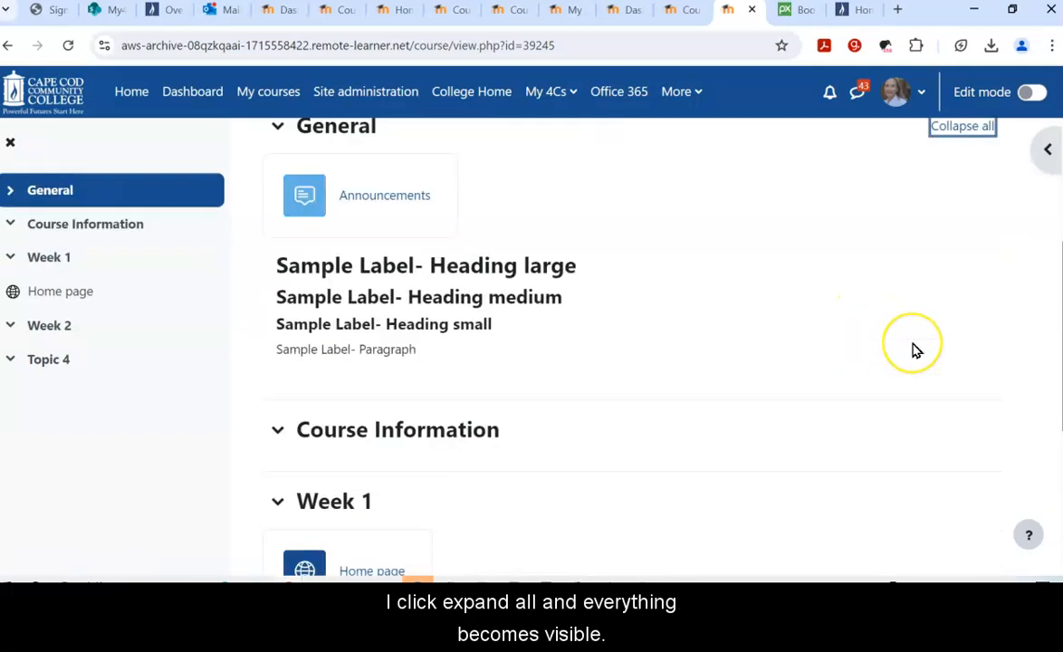